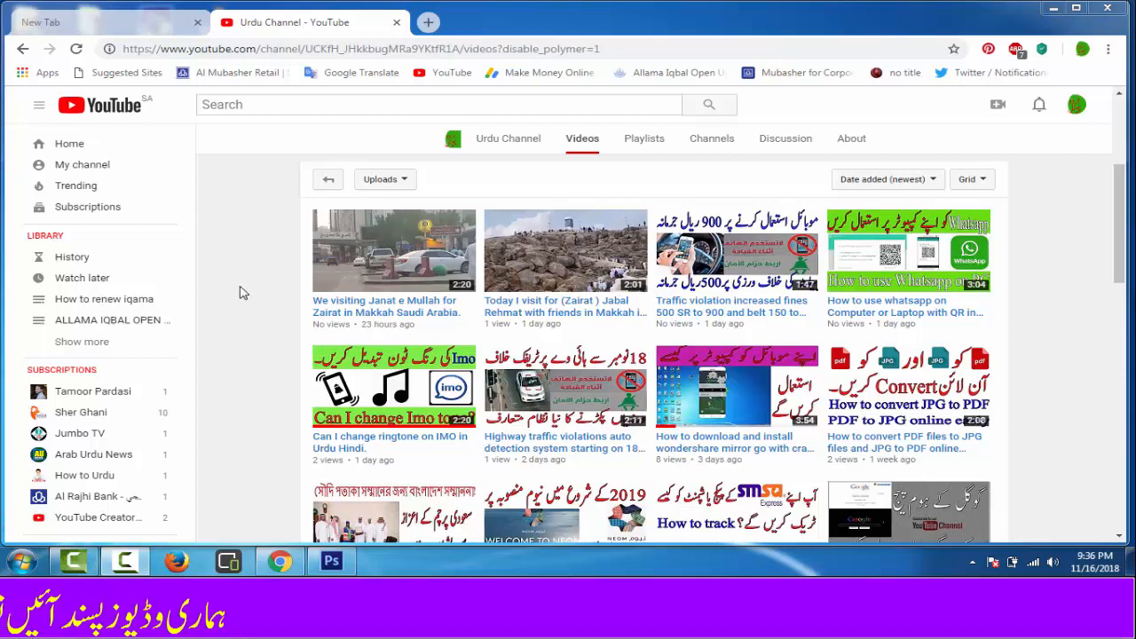
# Switch to Photoshop and begin a new document with a width of 1280 pixels and a height of 720 pixels
pyautogui.click(332, 561)
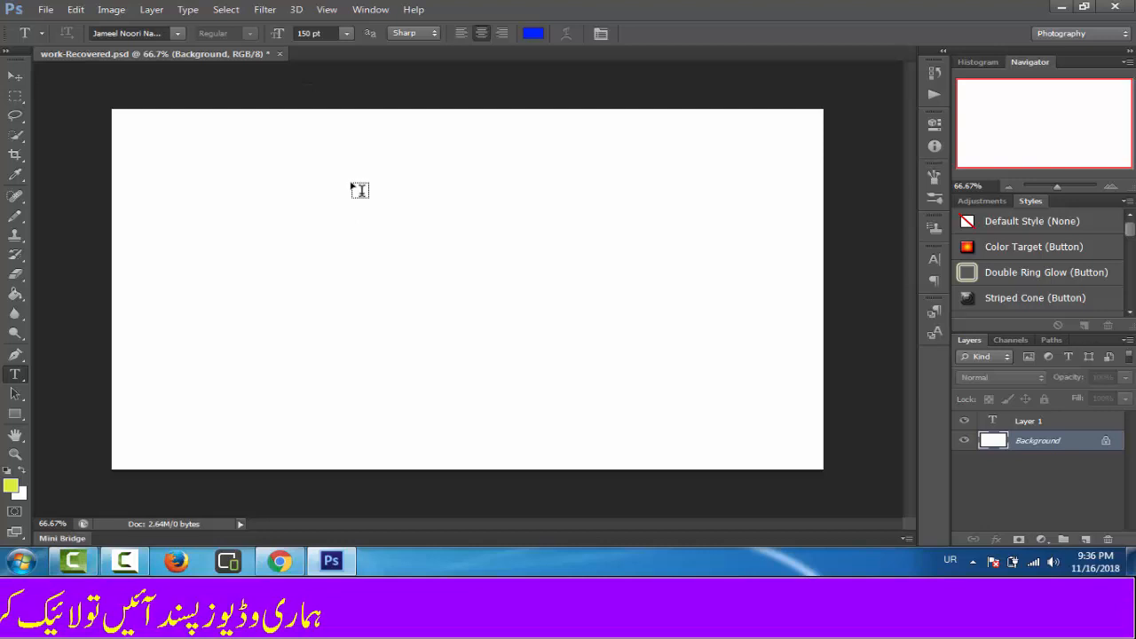
pyautogui.click(46, 9)
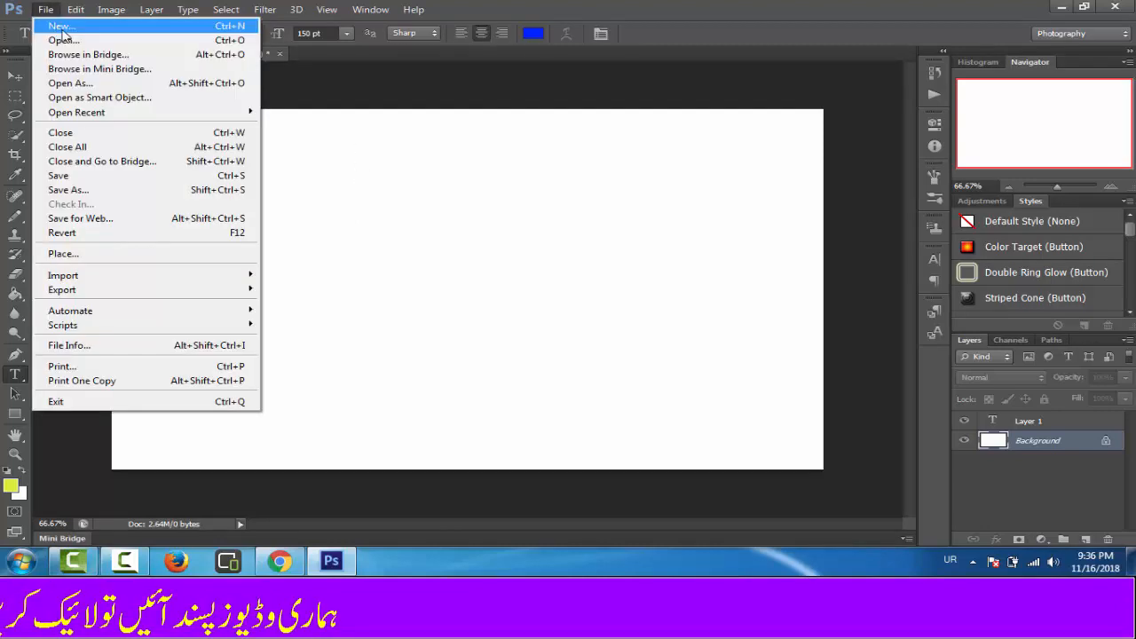
pyautogui.click(62, 28)
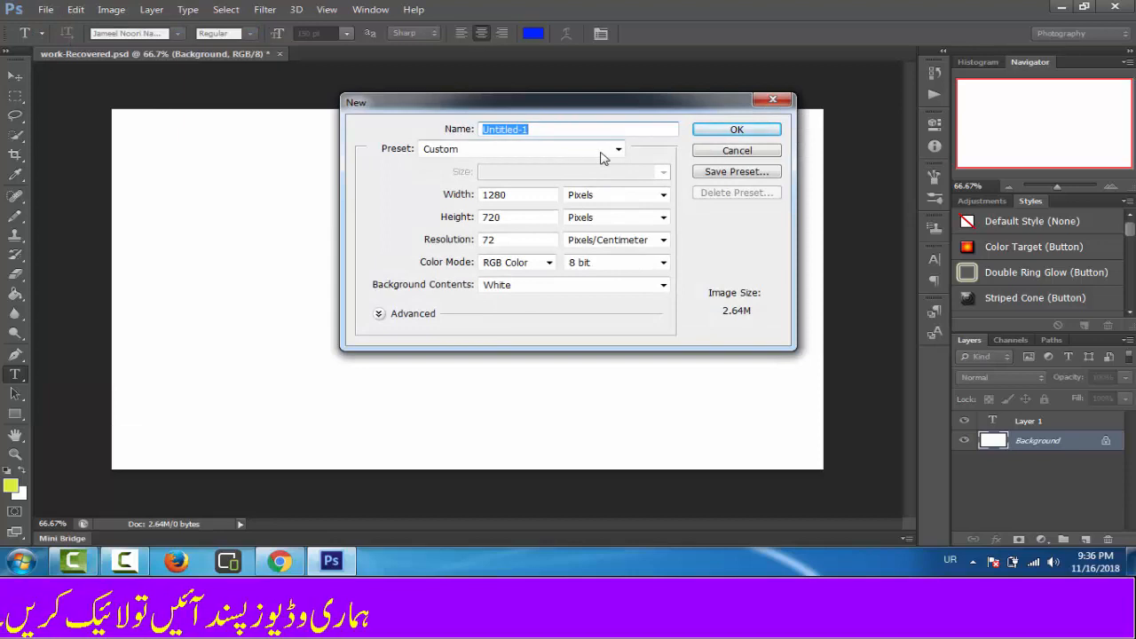
pyautogui.click(510, 195)
pyautogui.doubleClick(509, 196)
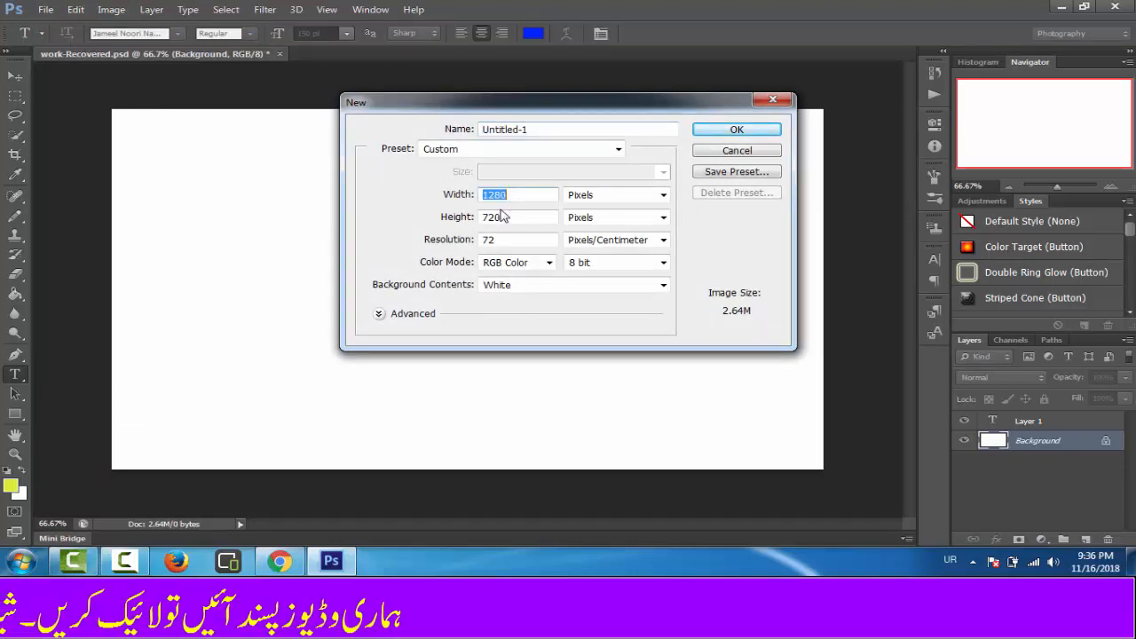
pyautogui.click(502, 216)
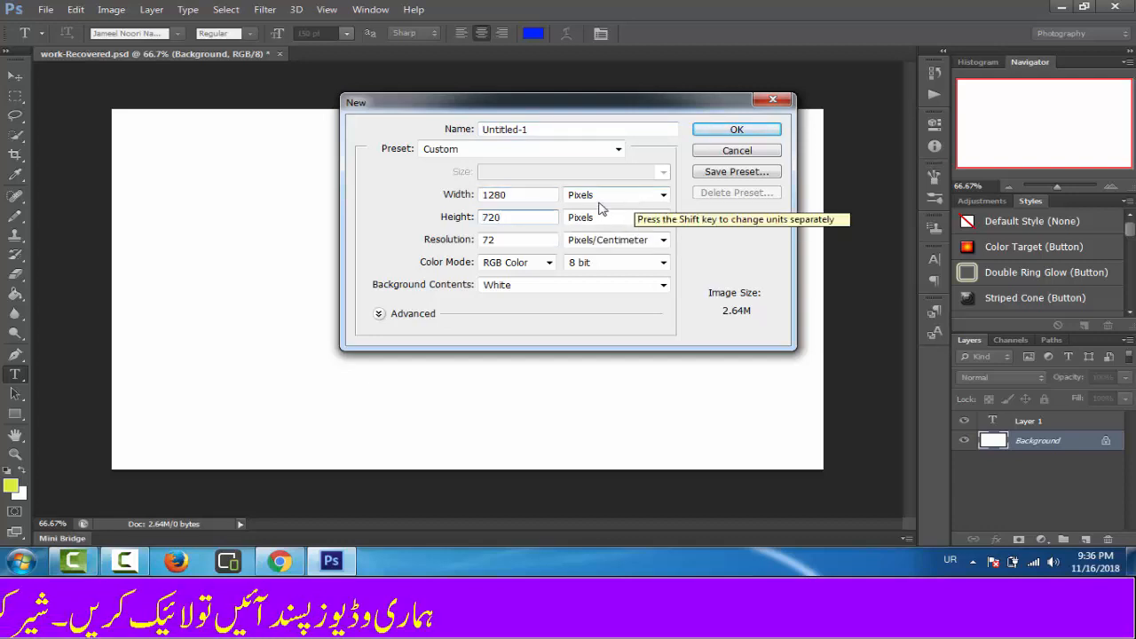
pyautogui.click(627, 197)
pyautogui.click(626, 197)
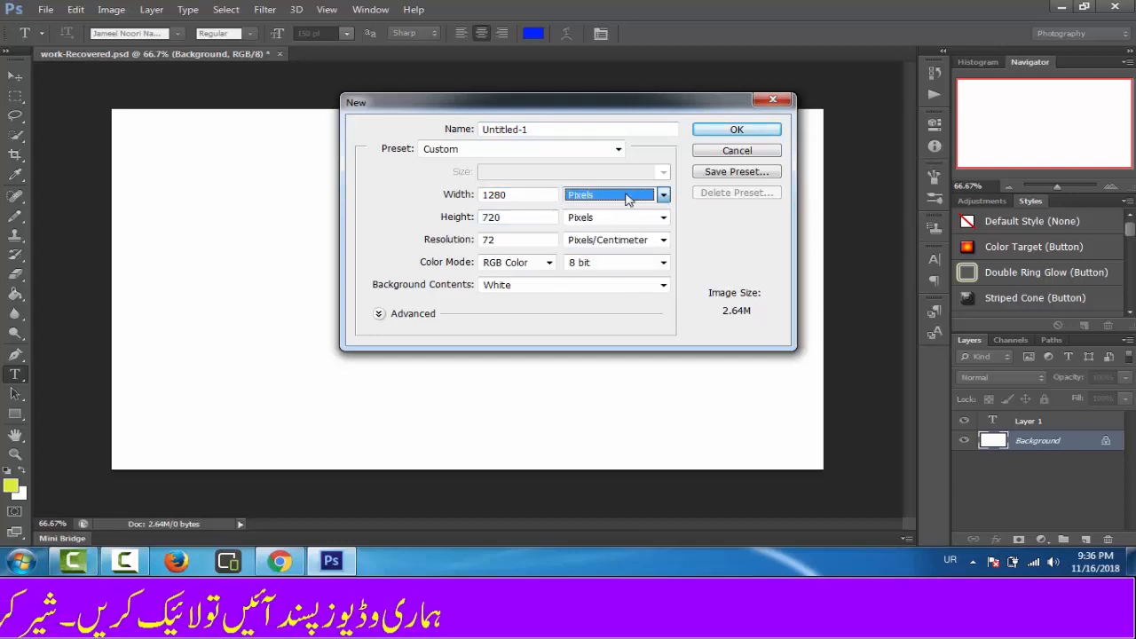
# Try to create the document at 72 pixels/centimeter in RGB Color mode with White background contents
pyautogui.click(505, 240)
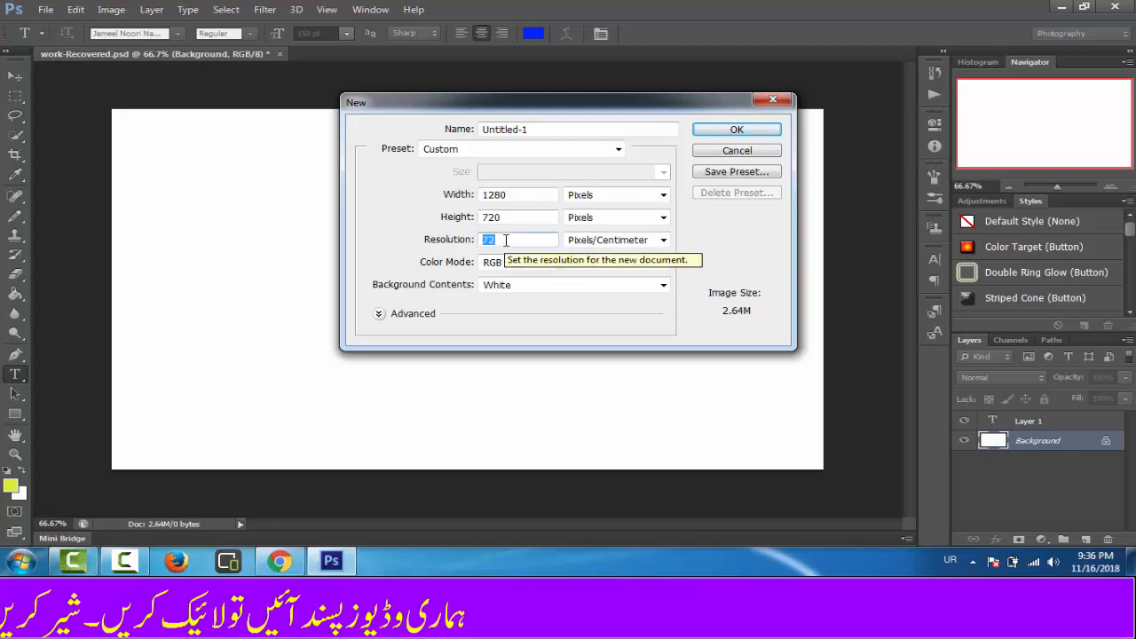
pyautogui.click(506, 241)
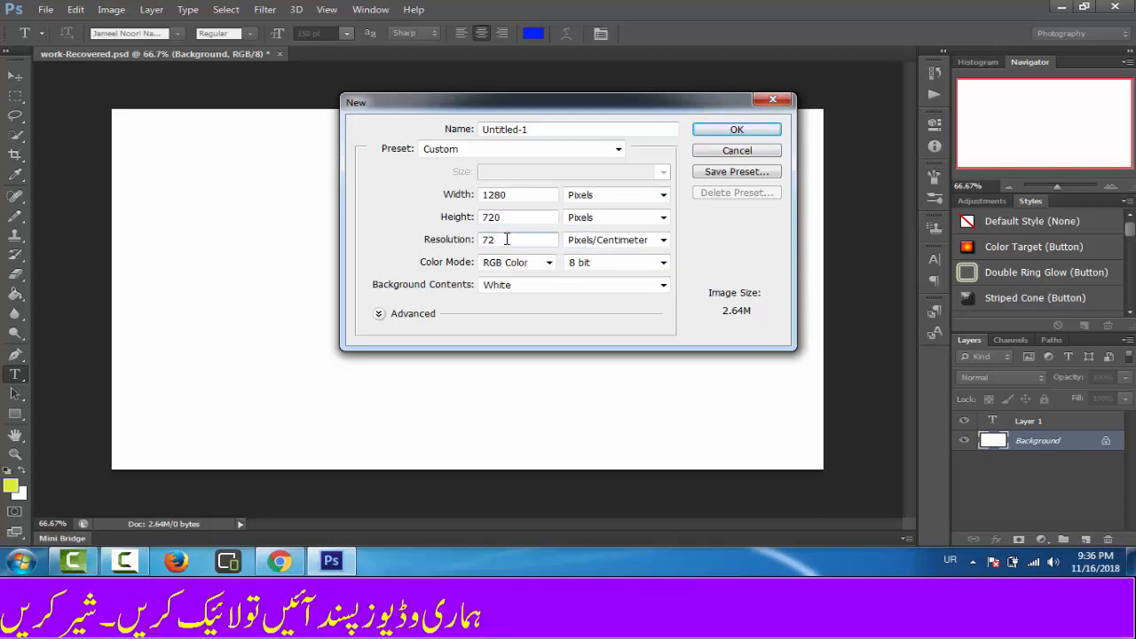
pyautogui.click(549, 263)
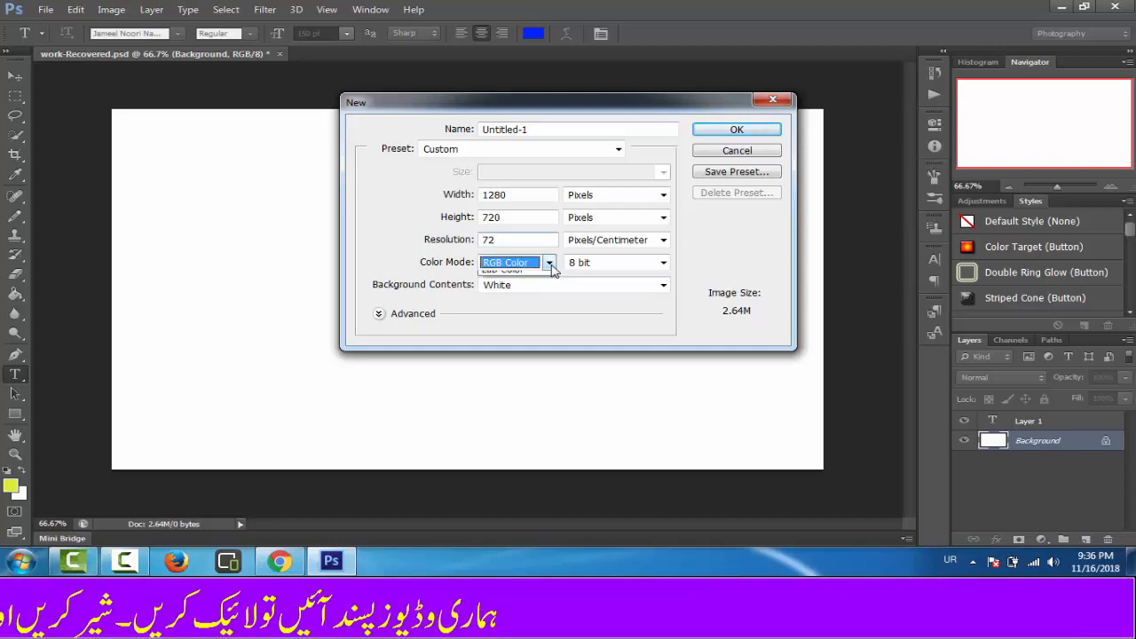
pyautogui.click(549, 264)
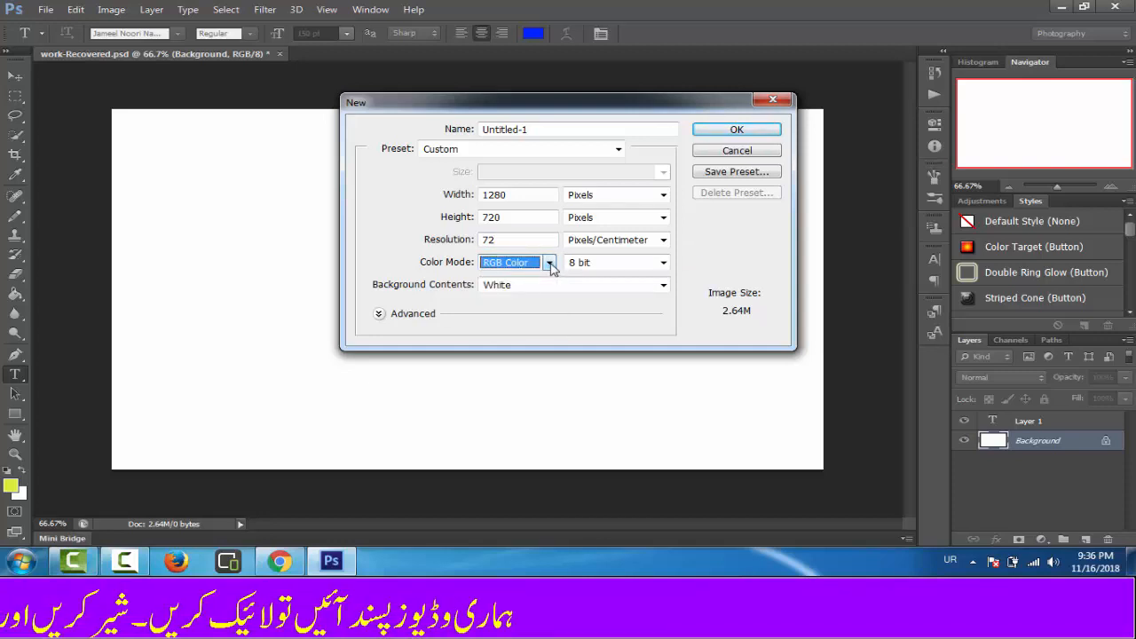
pyautogui.click(546, 285)
pyautogui.click(547, 296)
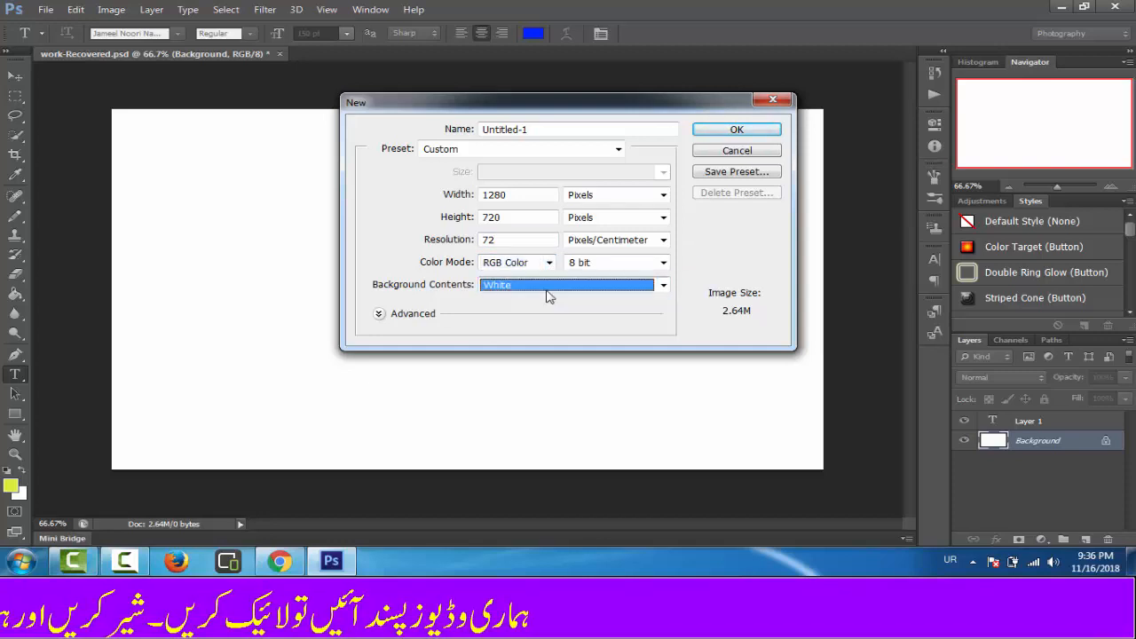
pyautogui.click(547, 290)
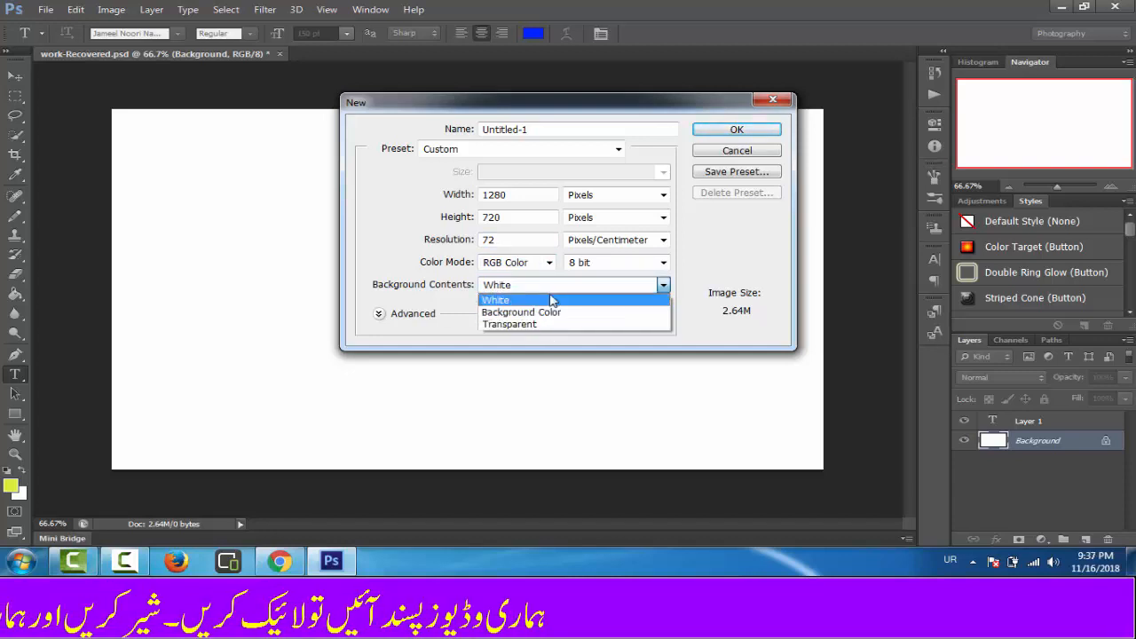
pyautogui.click(552, 304)
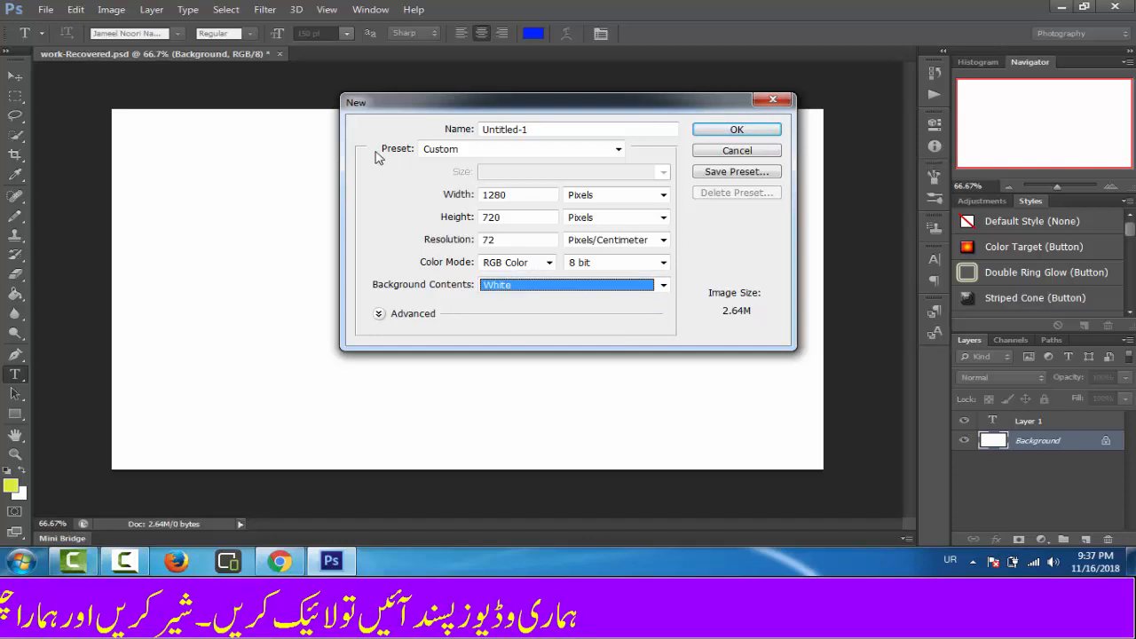
pyautogui.click(713, 133)
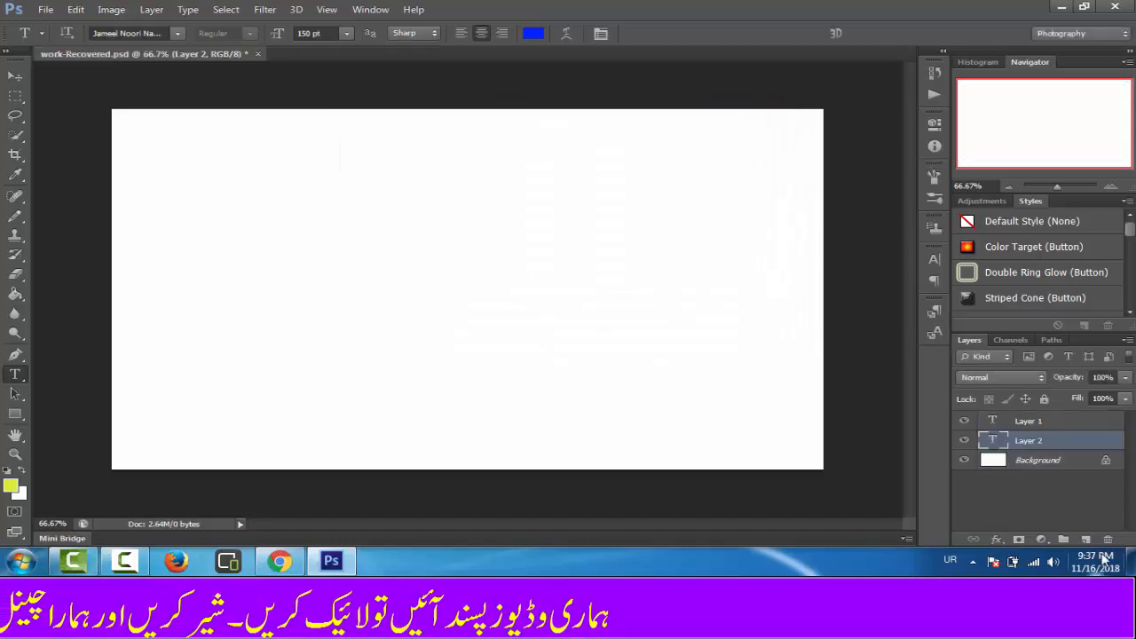
# Delete the empty text layers Layer 2 and Layer 1, leaving only the Background layer
pyautogui.click(1108, 539)
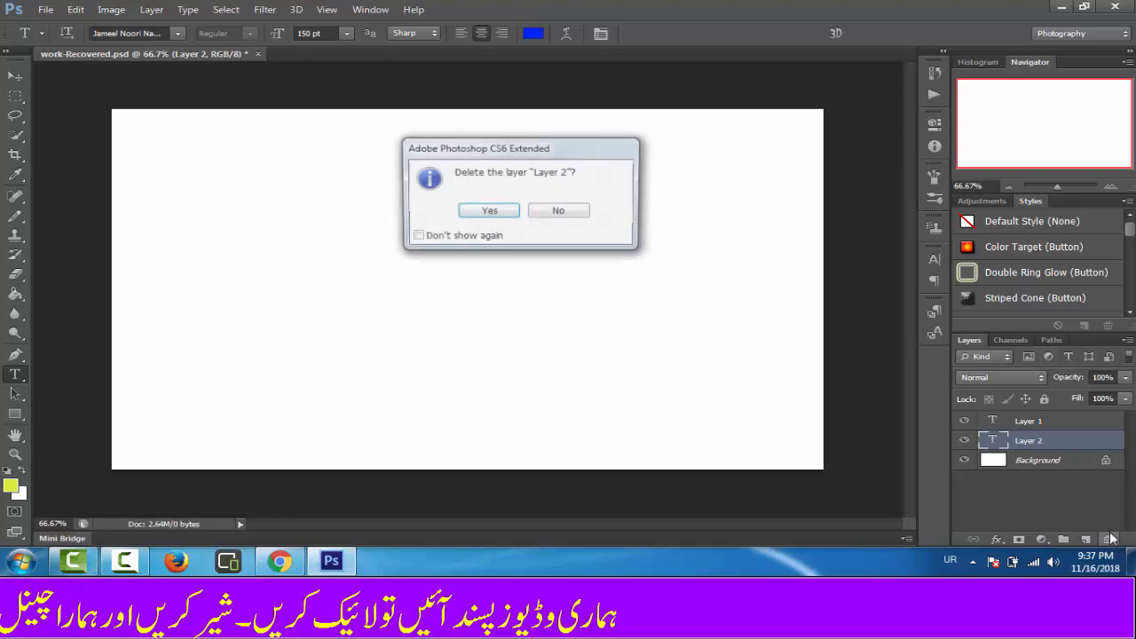
pyautogui.click(511, 217)
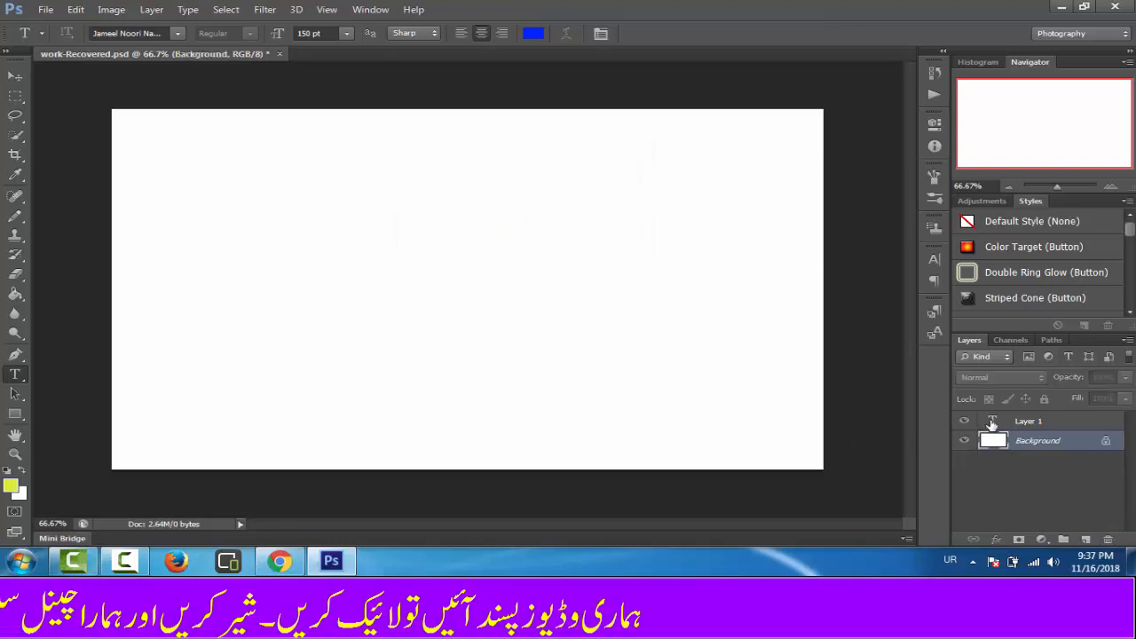
pyautogui.click(992, 424)
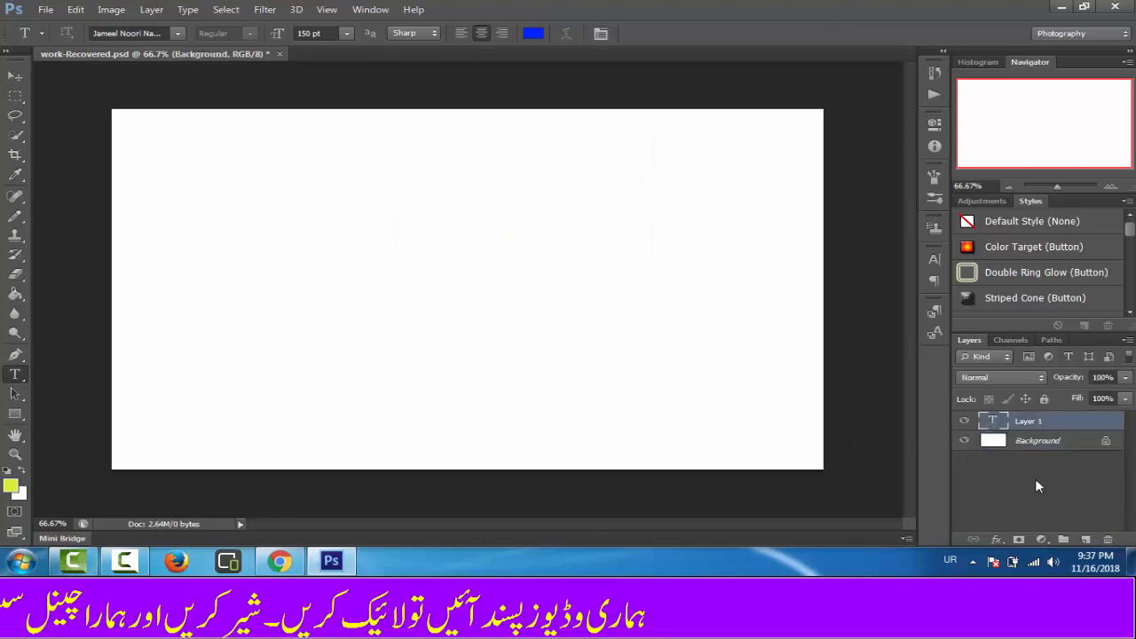
pyautogui.click(1108, 539)
pyautogui.click(494, 212)
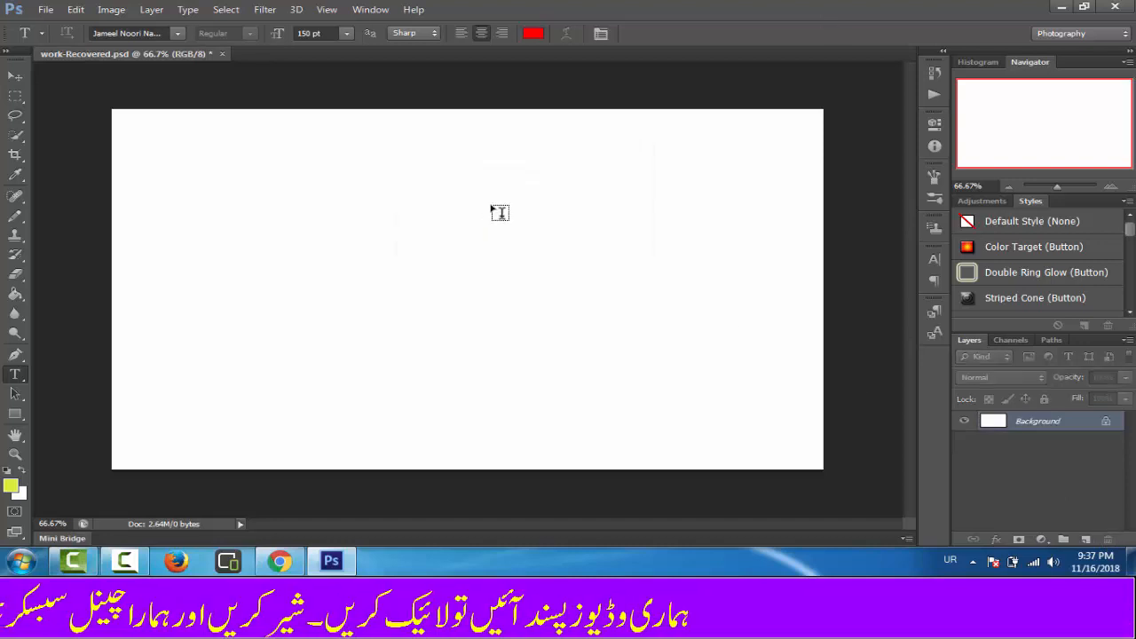
pyautogui.click(1061, 7)
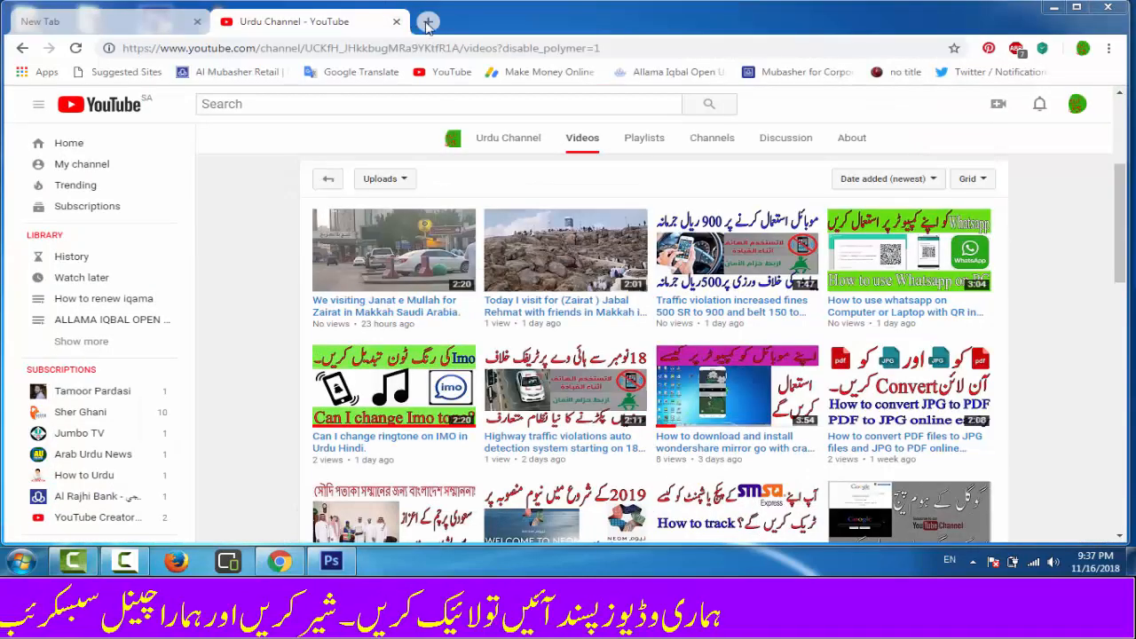
pyautogui.click(429, 22)
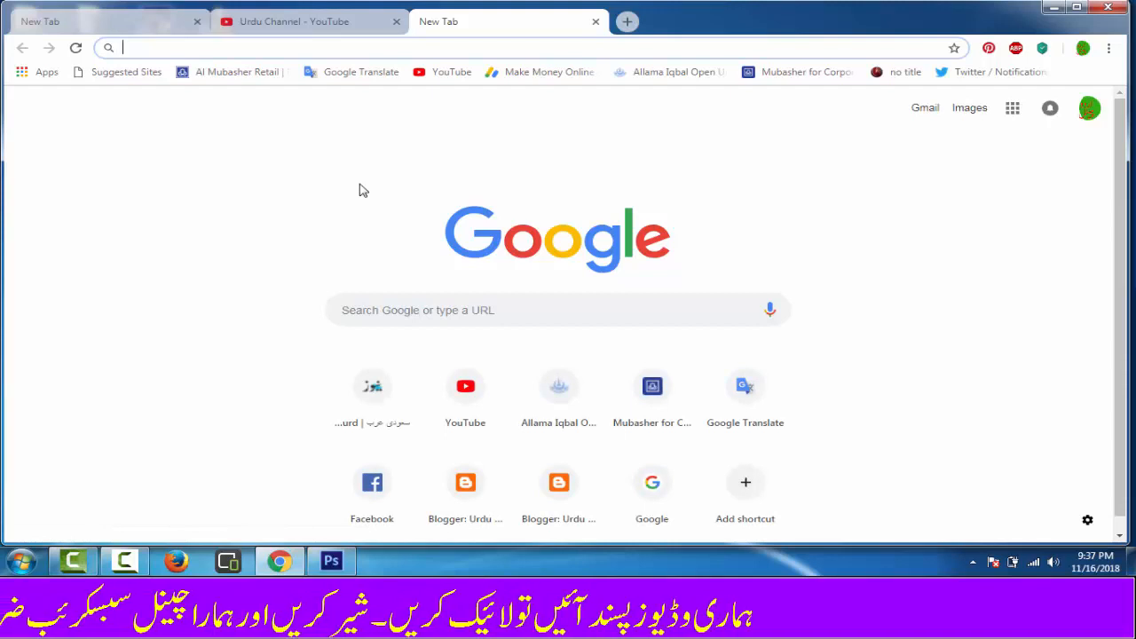
pyautogui.write('پ')
pyautogui.press('BackSpace')
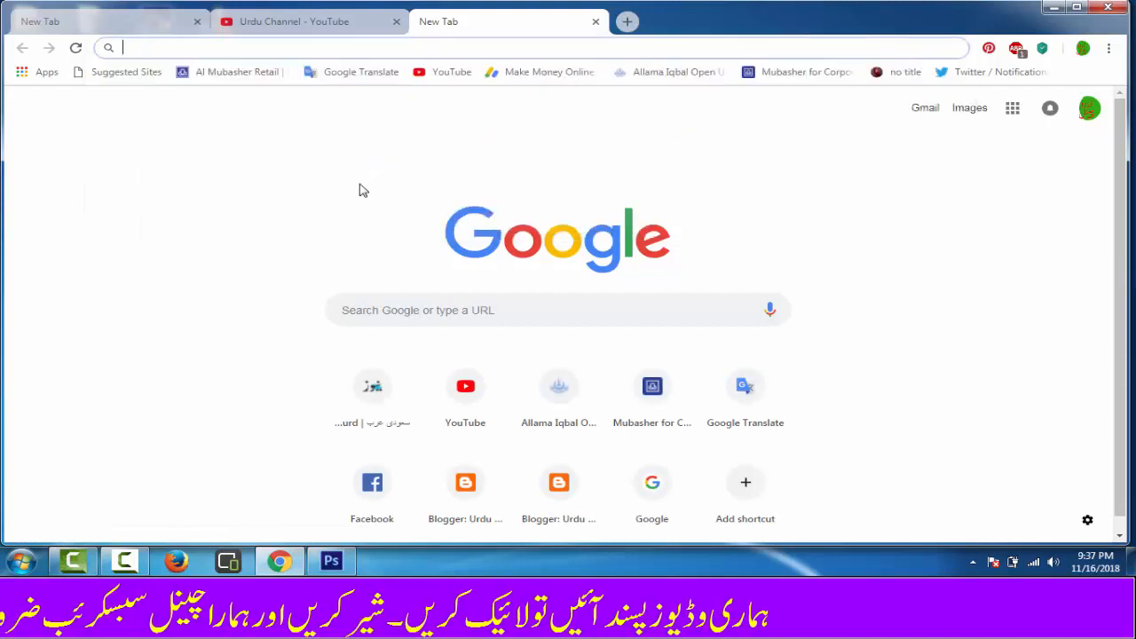
# Go to the desktop, search the computer for "pak" and place a Pak Urdu Installer shortcut on the desktop
pyautogui.click(1054, 8)
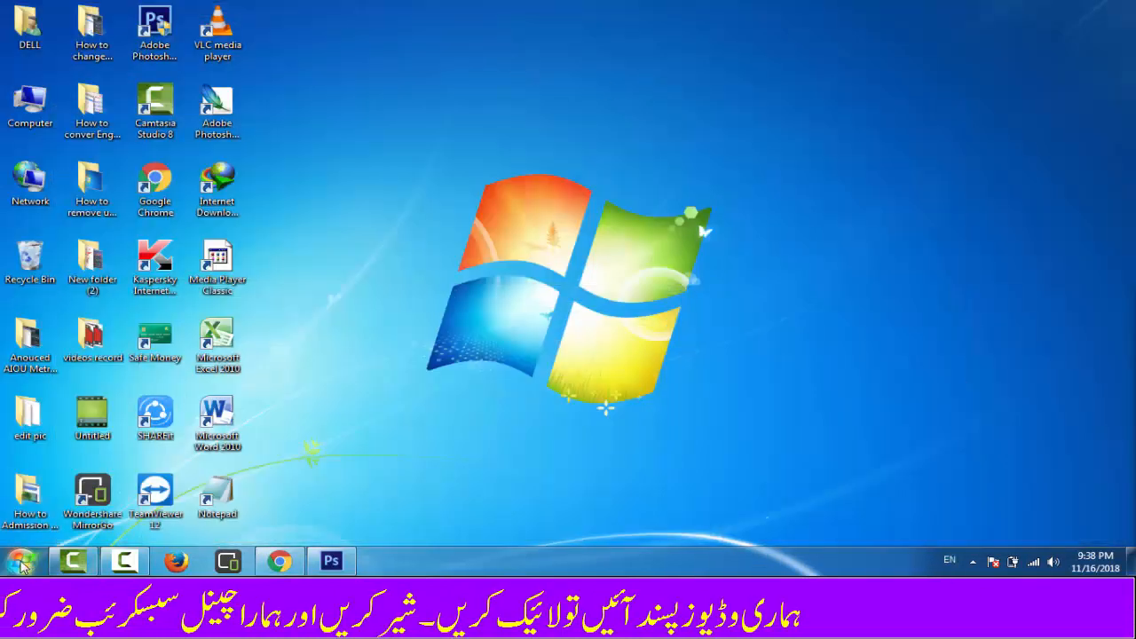
pyautogui.click(23, 562)
pyautogui.write('p')
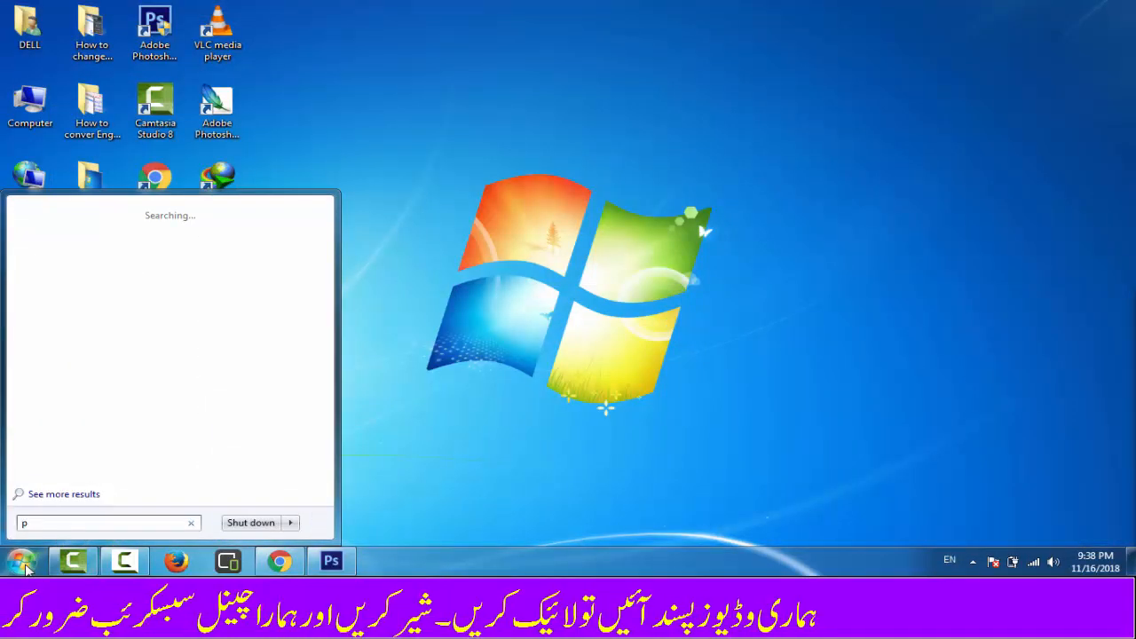
pyautogui.write('ak')
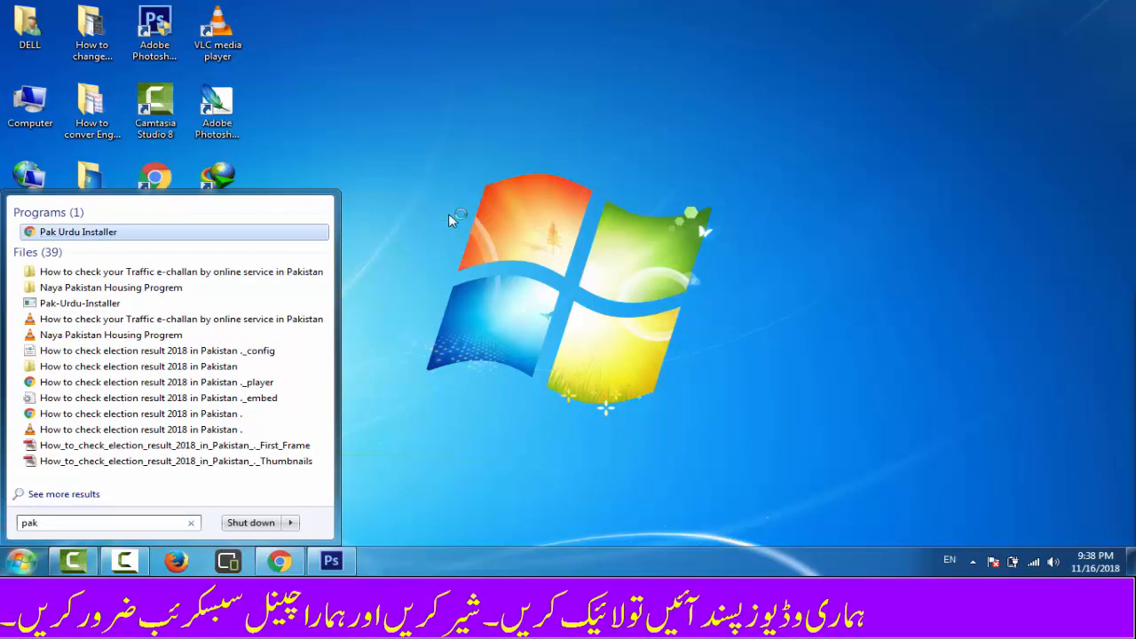
pyautogui.moveTo(448, 213); pyautogui.dragTo(448, 213)
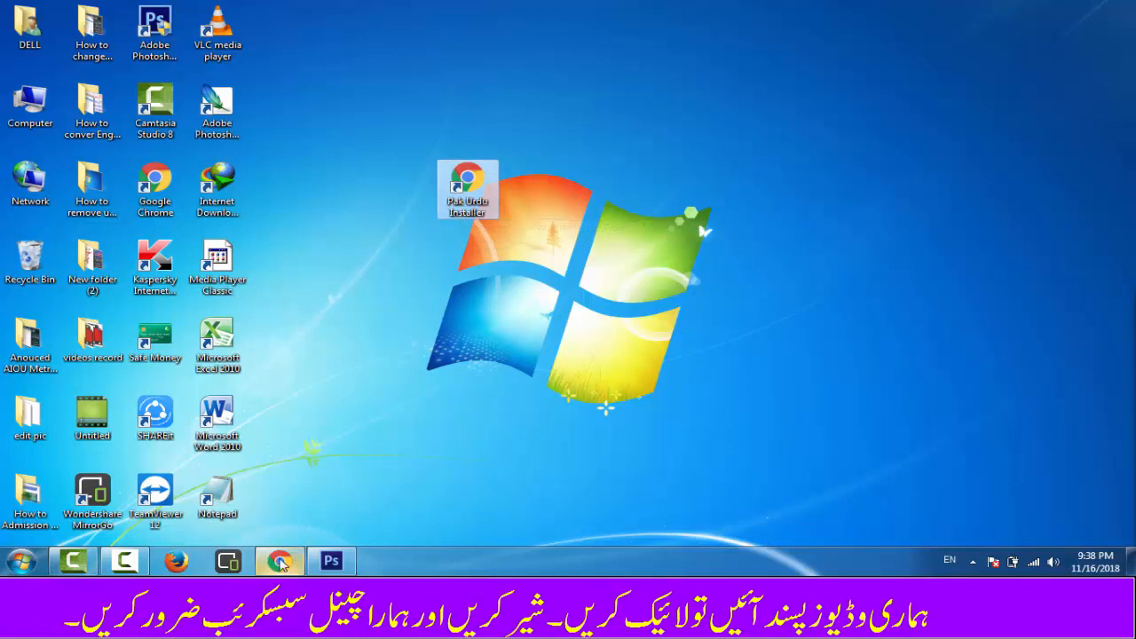
# Switch back to Photoshop, start a text line in the canvas's upper-left area and set its font to Jameel Noori Nastaleeq
pyautogui.moveTo(282, 564)
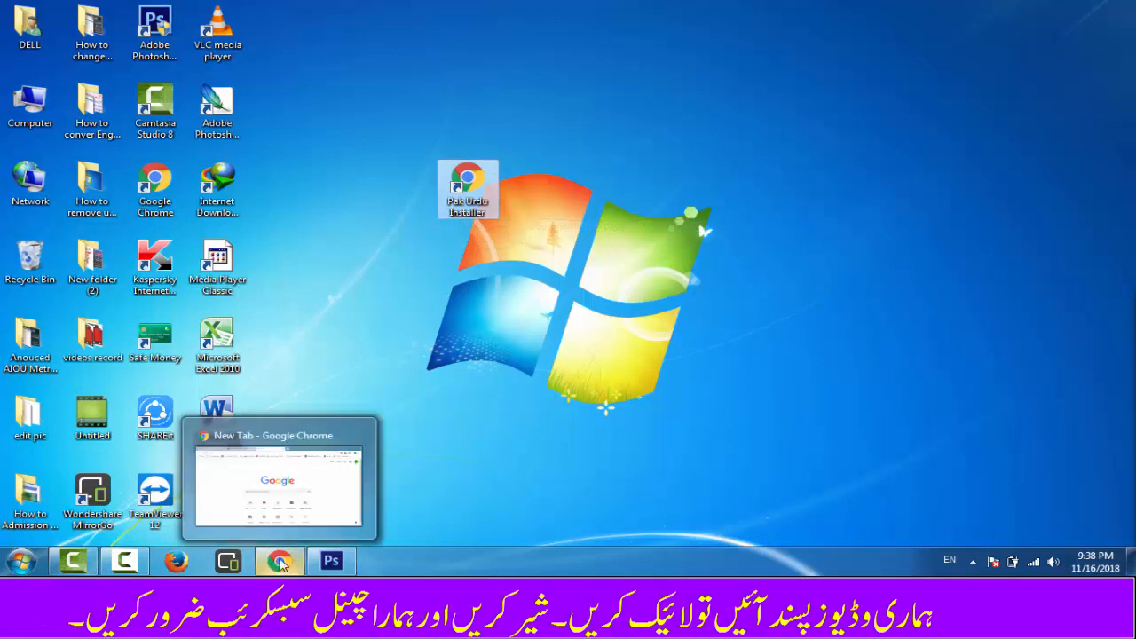
pyautogui.click(331, 561)
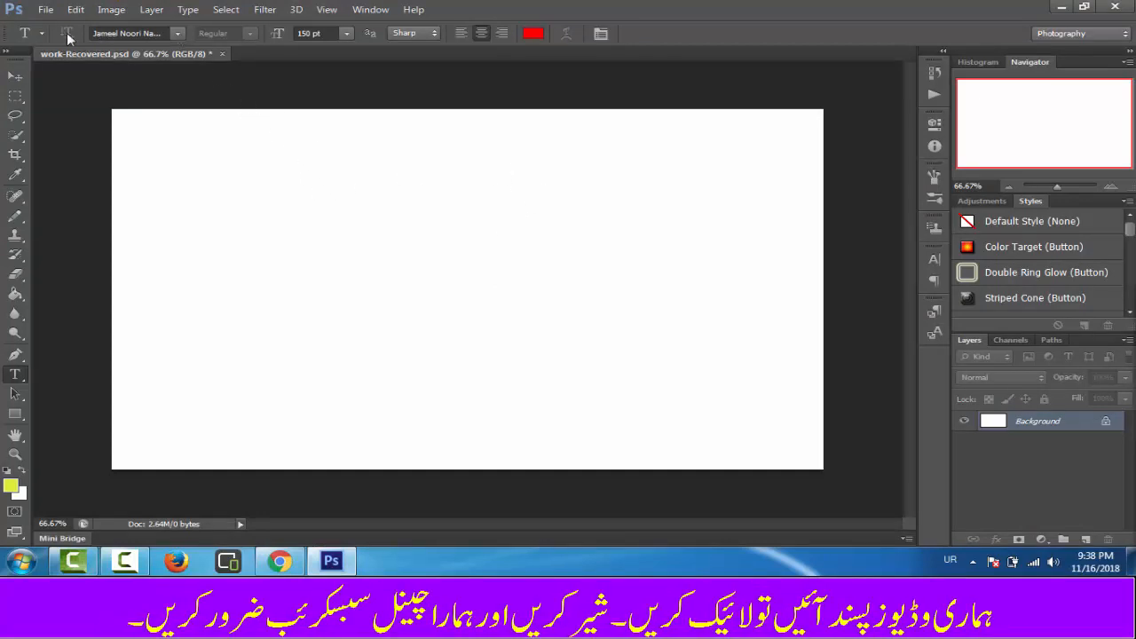
pyautogui.click(341, 205)
pyautogui.click(132, 32)
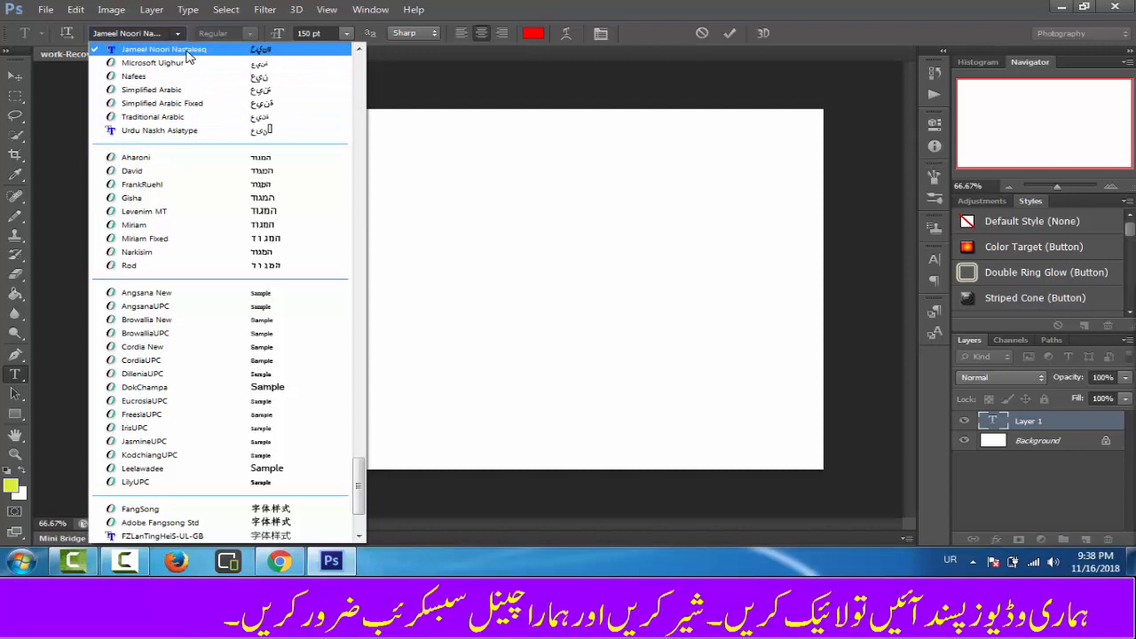
pyautogui.click(186, 51)
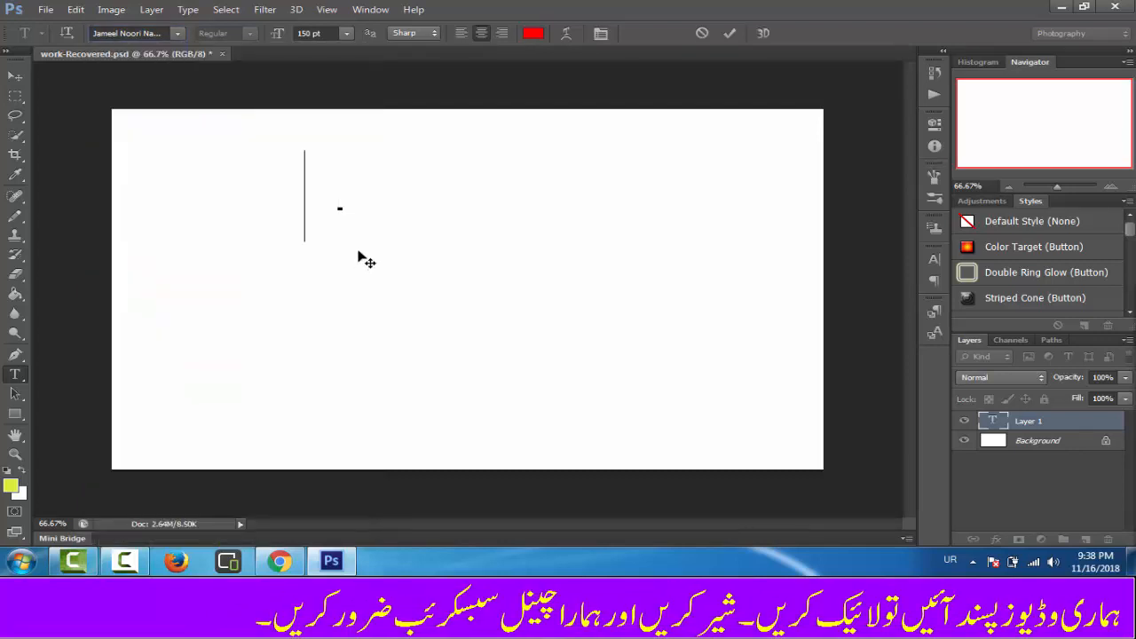
# Enter the Urdu text "اب ہم" on the text line, correcting mistyped letters
pyautogui.write('گ')
pyautogui.press('BackSpace')
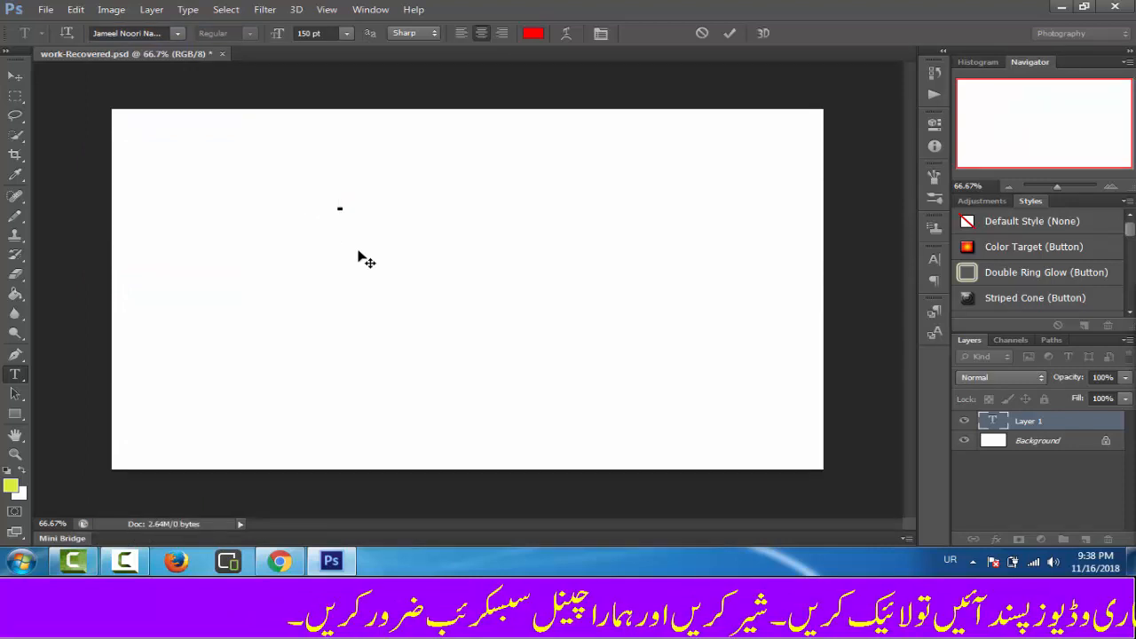
pyautogui.write('ا')
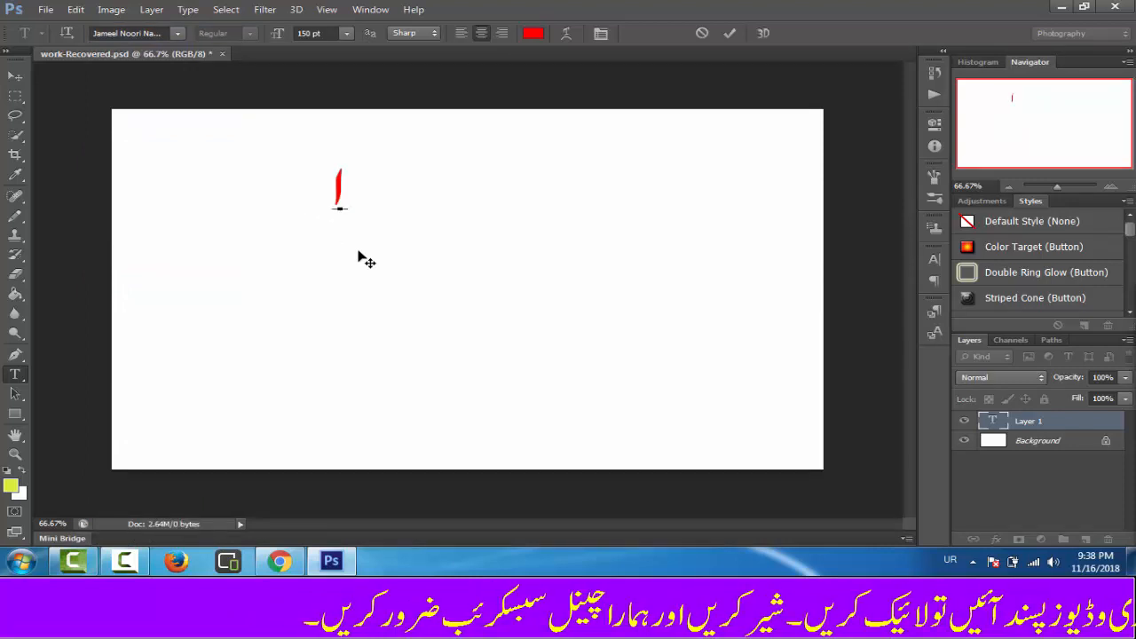
pyautogui.write('ب')
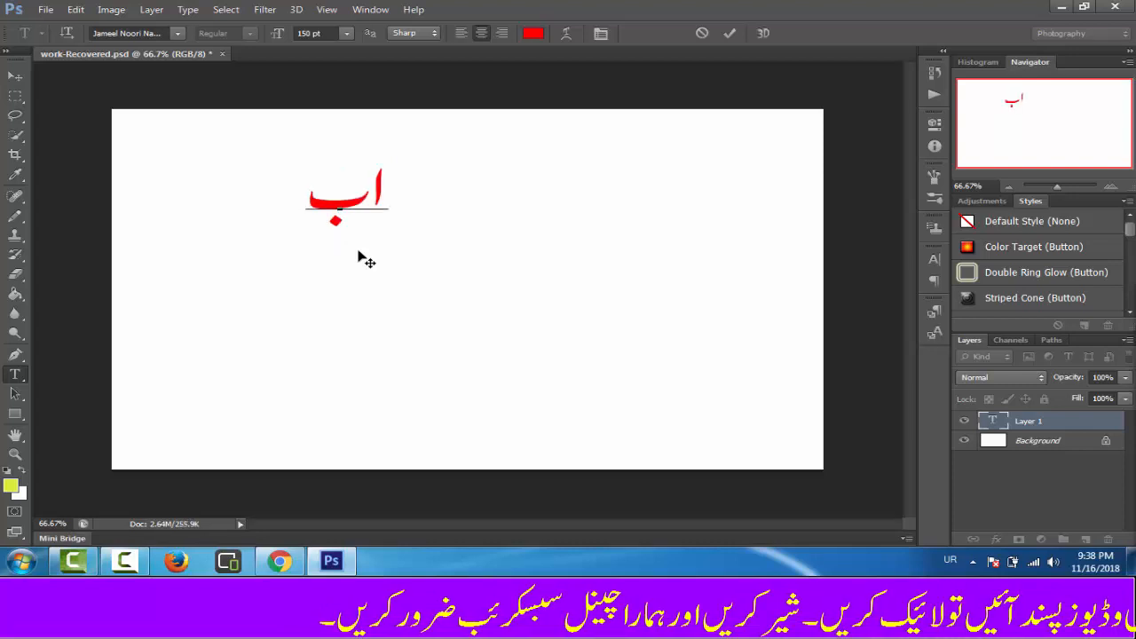
pyautogui.write(' ین')
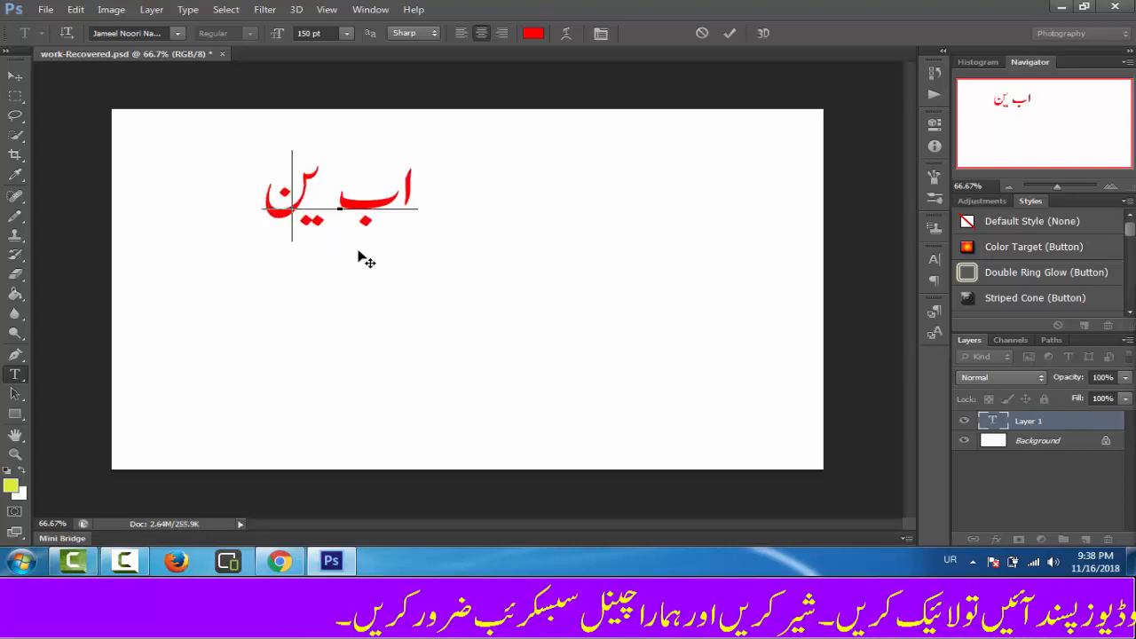
pyautogui.press('BackSpace')
pyautogui.press('BackSpace')
pyautogui.press('BackSpace')
pyautogui.write('ہم')
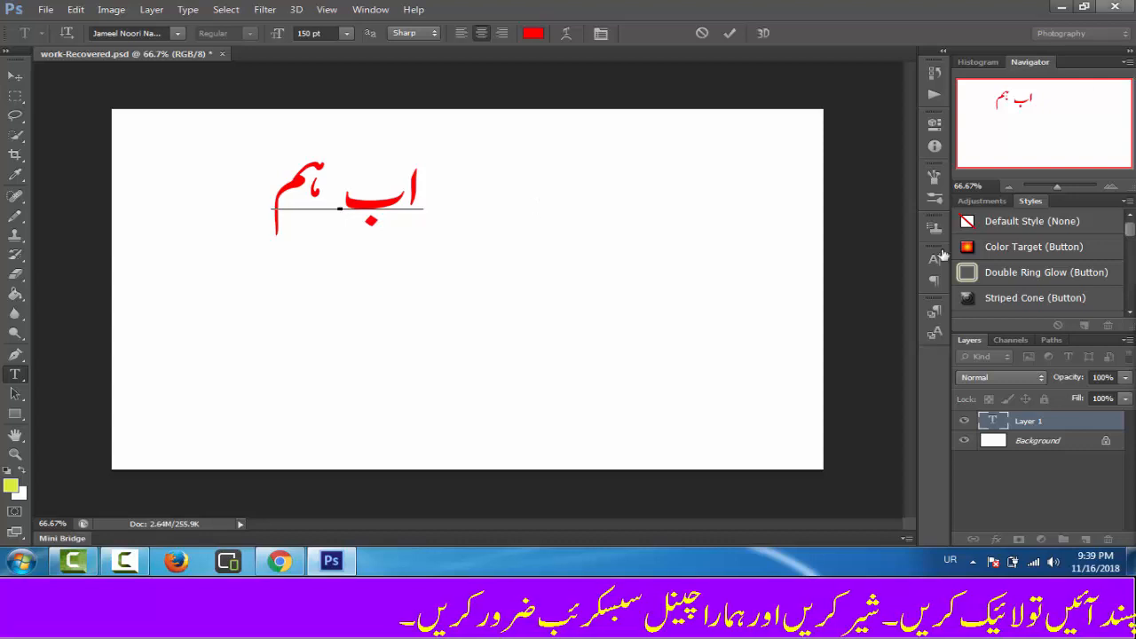
# Try to change the colour of the Urdu text "اب ہم" to blue
pyautogui.click(533, 33)
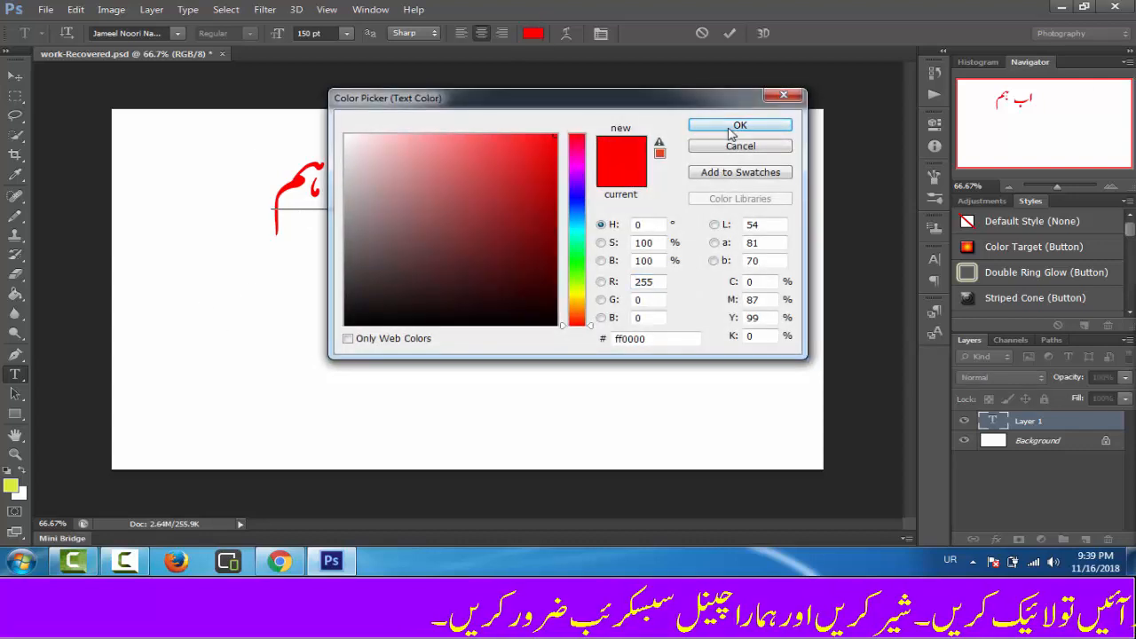
pyautogui.click(575, 200)
pyautogui.click(784, 95)
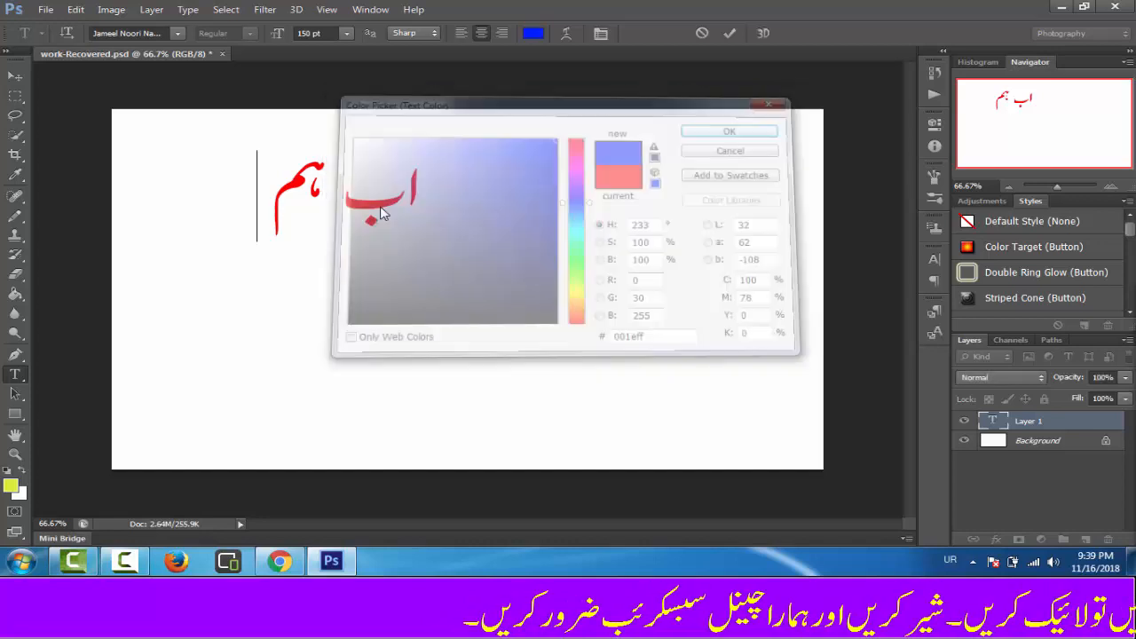
pyautogui.moveTo(384, 193); pyautogui.dragTo(465, 156)
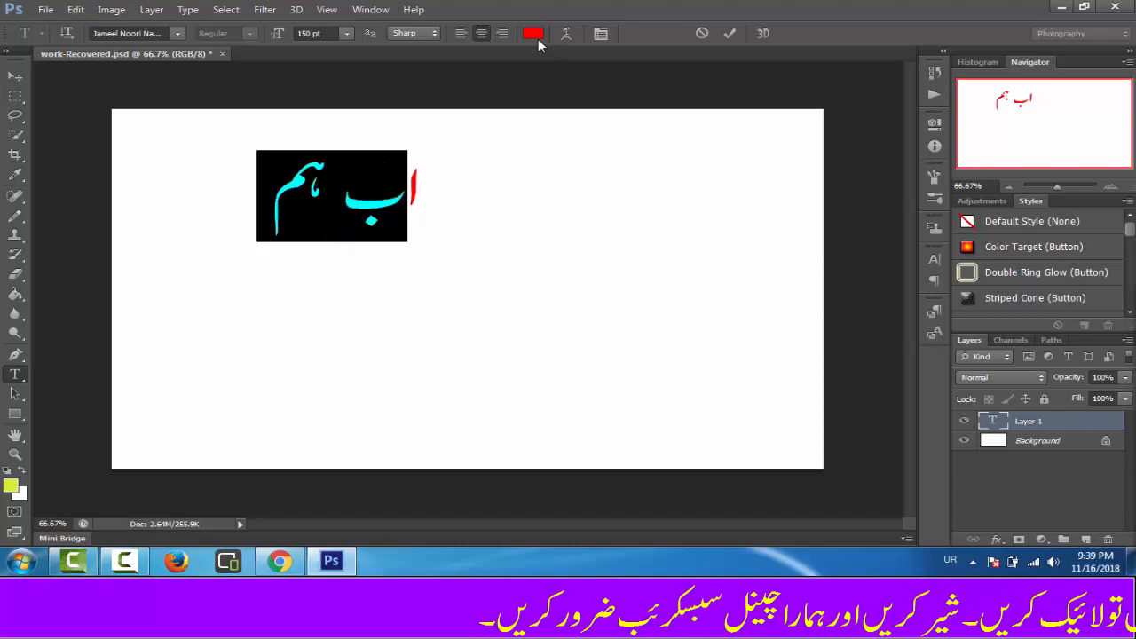
pyautogui.click(378, 201)
pyautogui.click(285, 195)
pyautogui.click(269, 192)
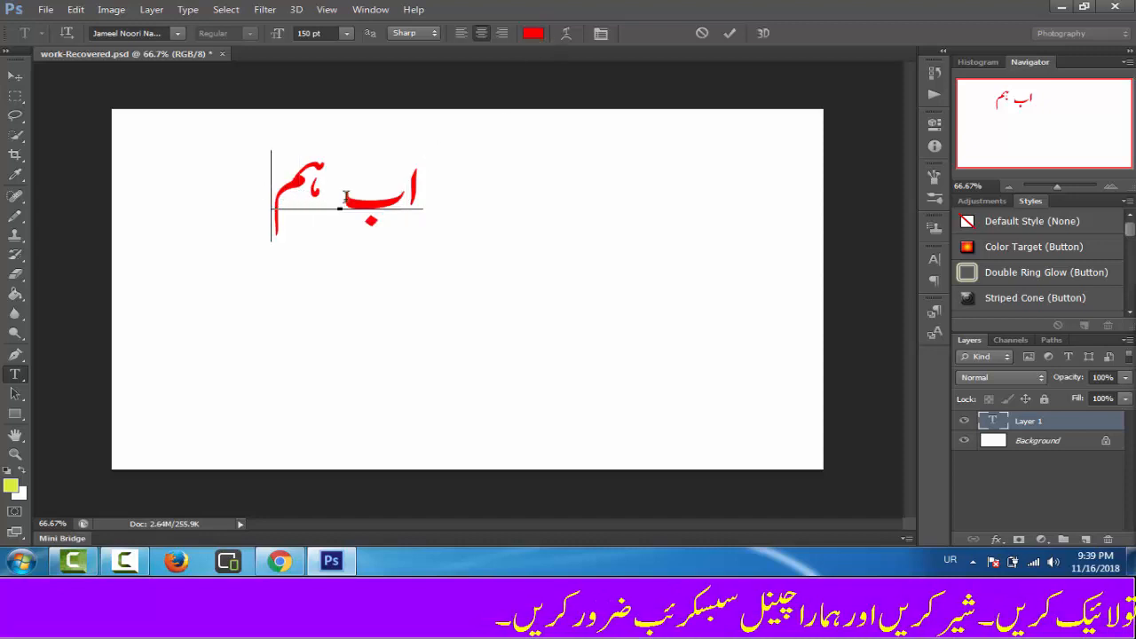
# Set the colour of the whole Urdu text "اب ہم" to blue 0012ff and commit the text line
pyautogui.moveTo(346, 197); pyautogui.dragTo(456, 195)
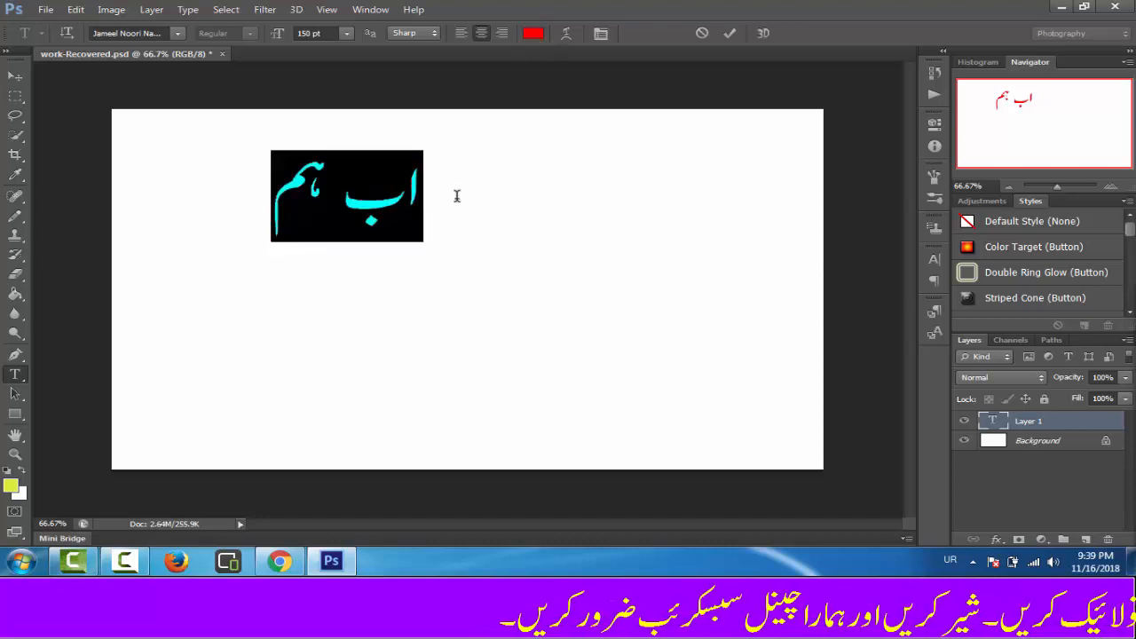
pyautogui.click(534, 34)
pyautogui.click(574, 199)
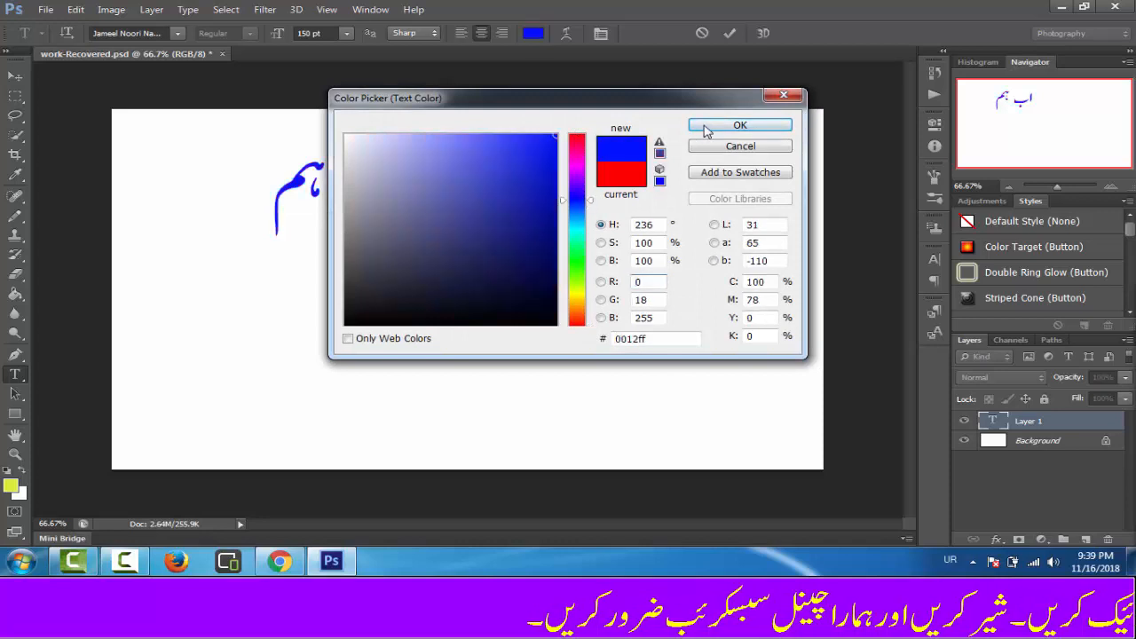
pyautogui.click(705, 131)
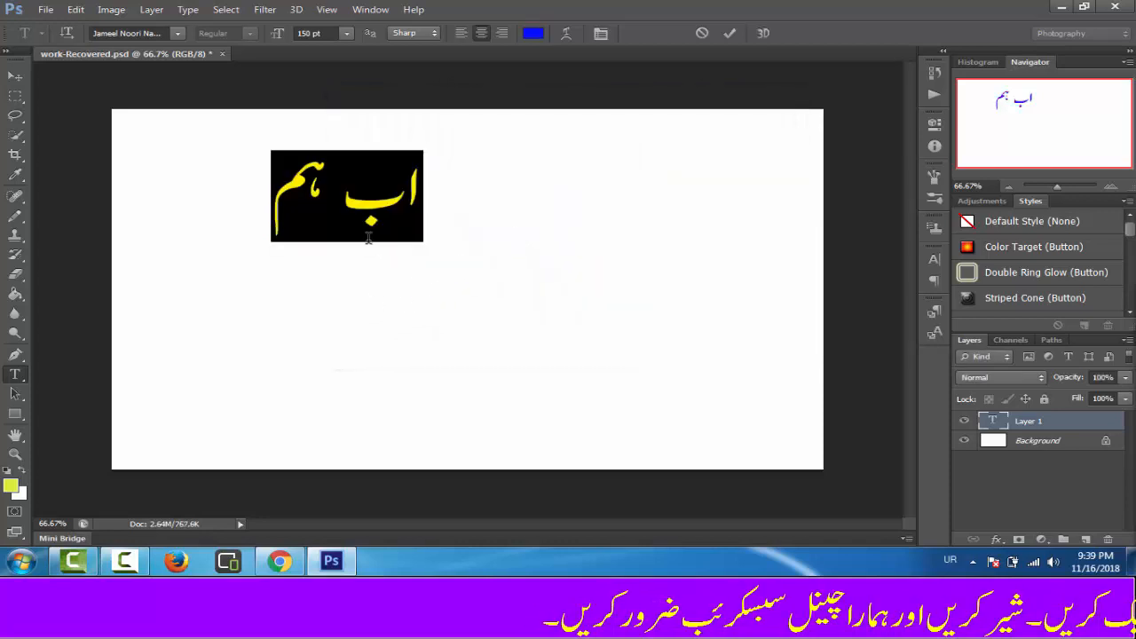
pyautogui.click(729, 33)
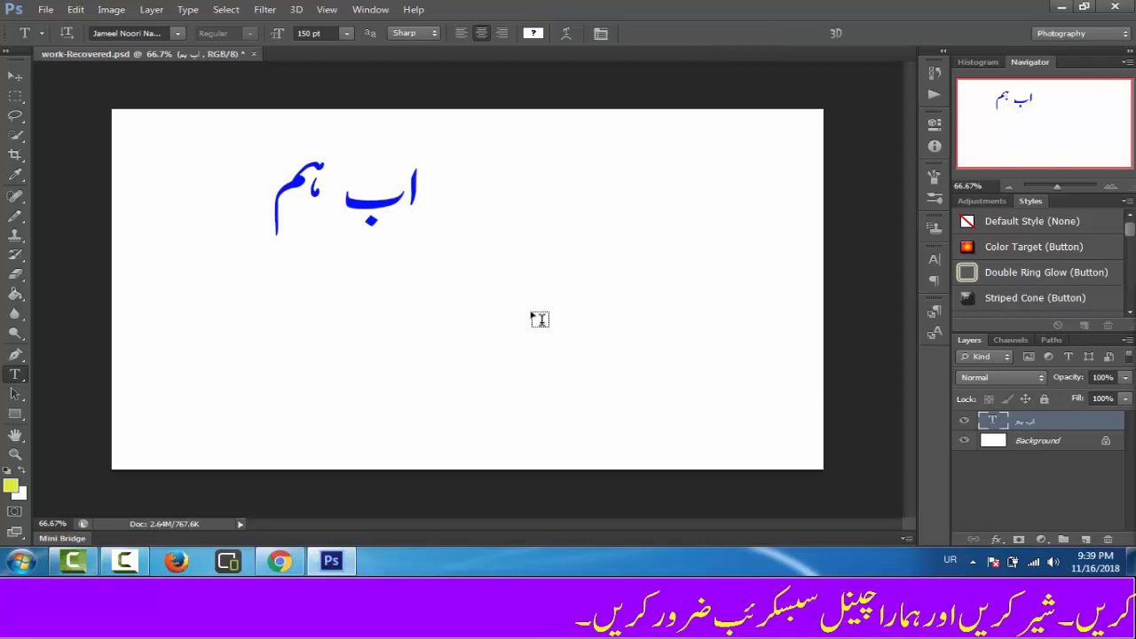
# Start a new text line beside the Urdu text and switch the keyboard language to English (United States)
pyautogui.click(483, 208)
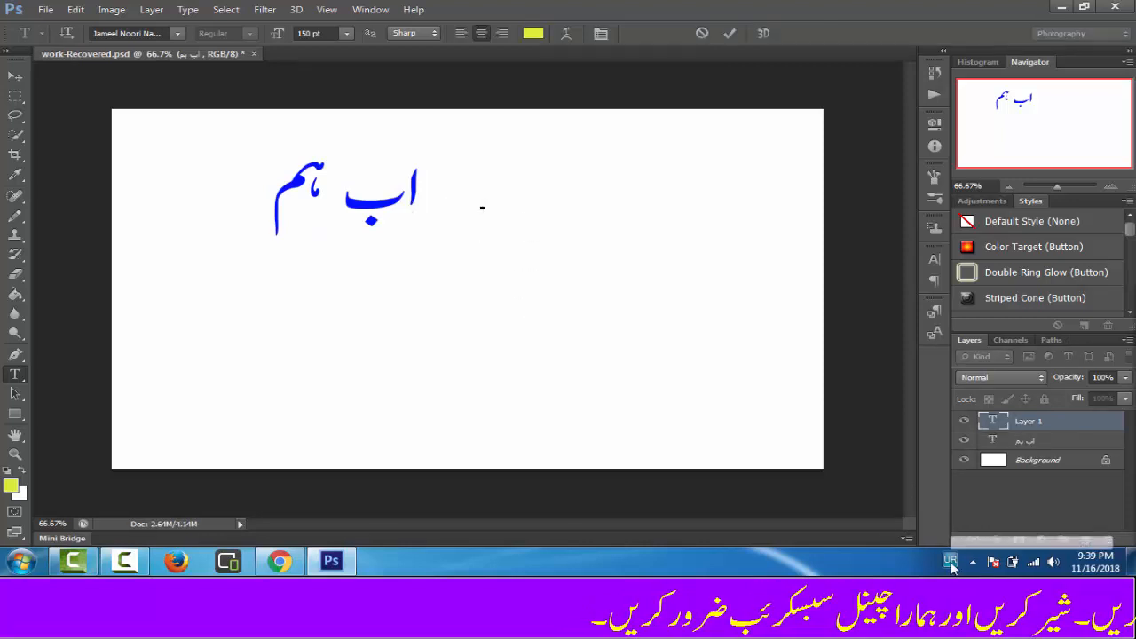
pyautogui.click(951, 563)
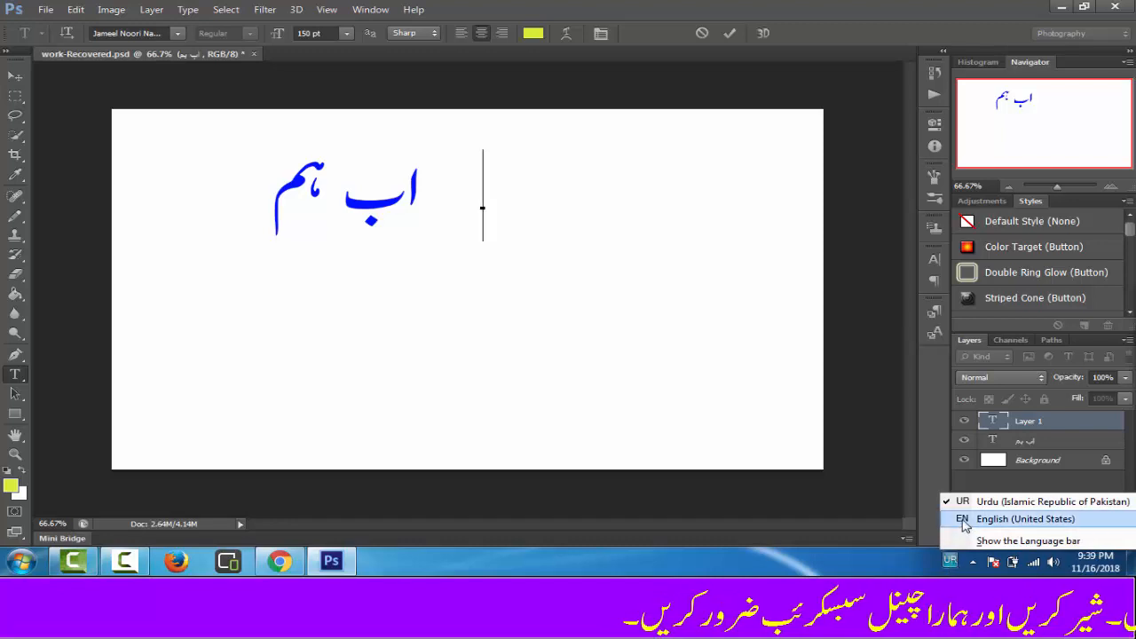
pyautogui.click(1025, 518)
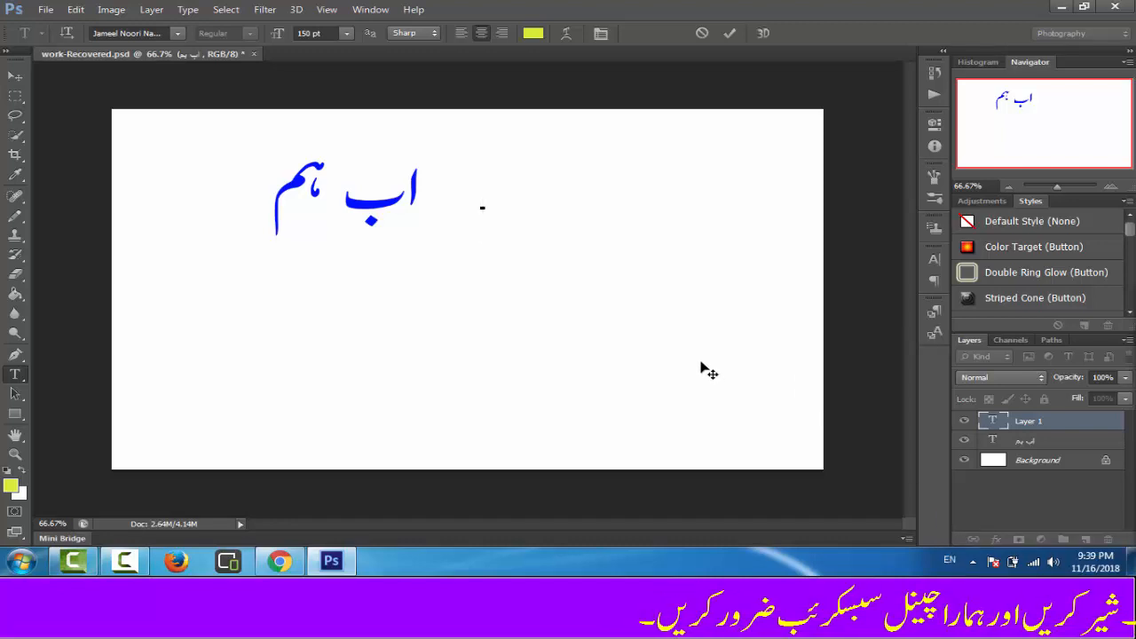
# Enter the test text "hkk" on the new line, erase it and discard the line
pyautogui.write('hkk')
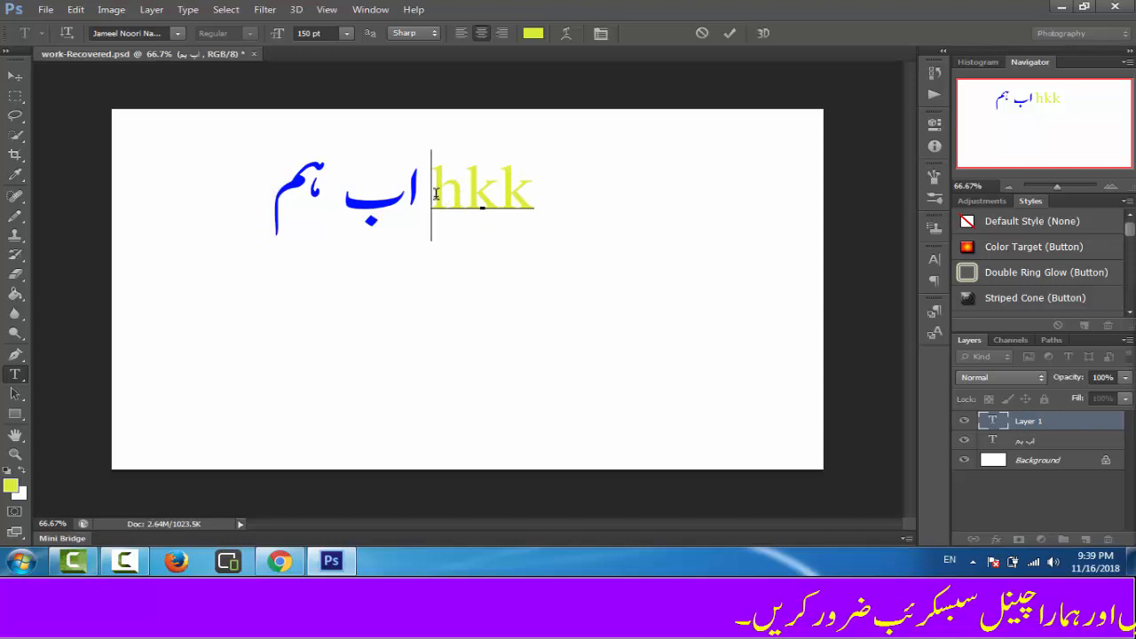
pyautogui.moveTo(435, 194); pyautogui.dragTo(537, 200)
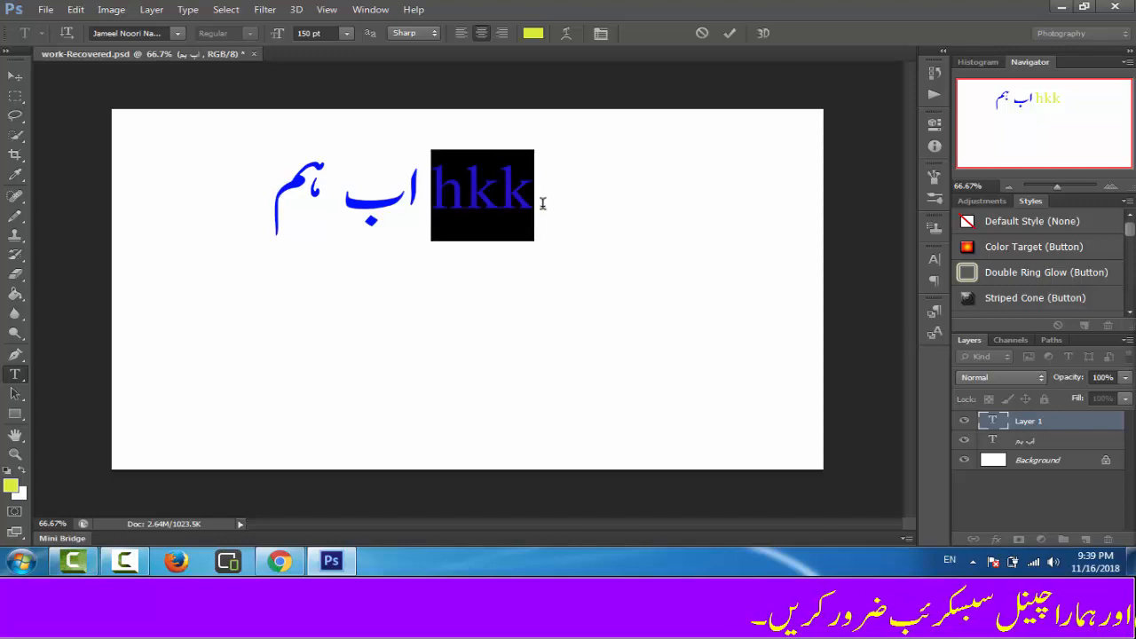
pyautogui.press('BackSpace')
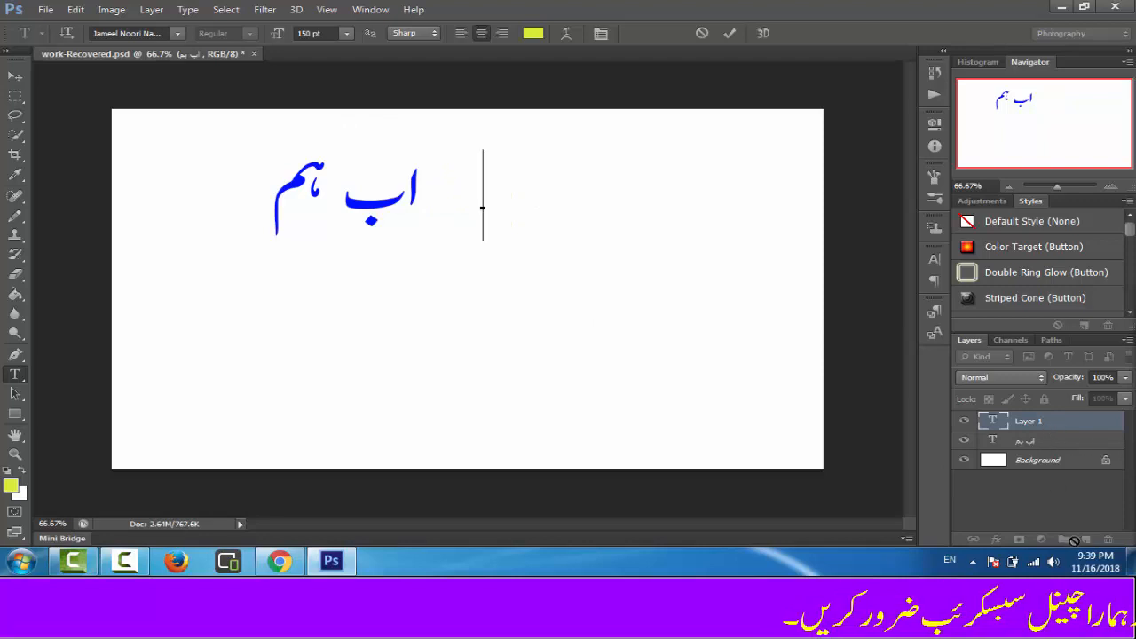
pyautogui.press('Escape')
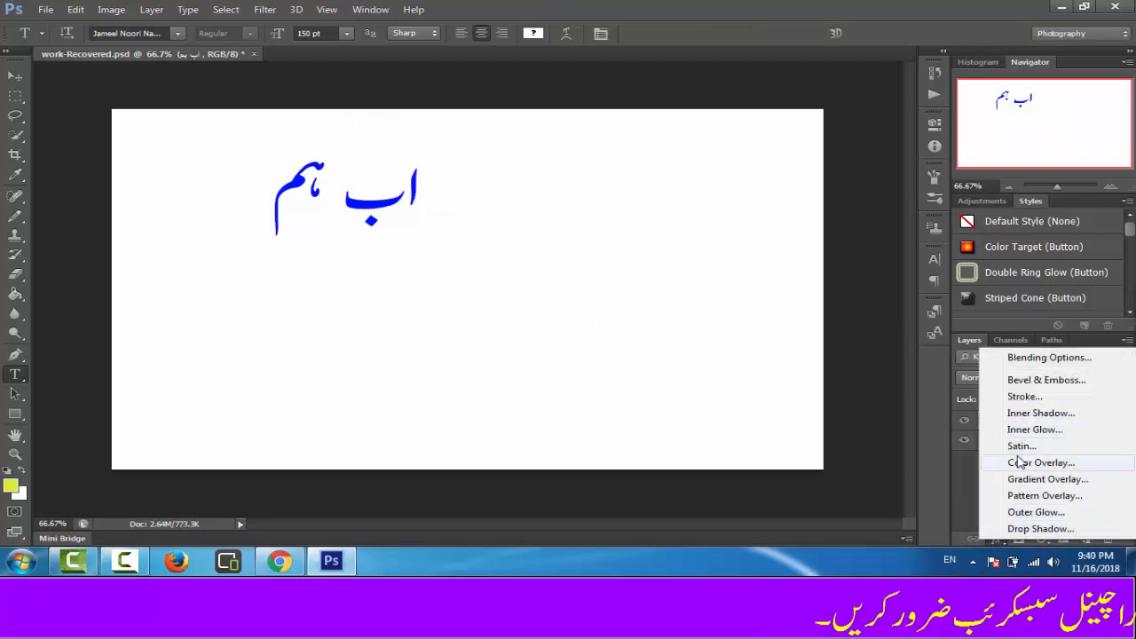
# Apply a Stroke layer style to the Urdu text layer: 3 px, outside, black
pyautogui.click(1023, 397)
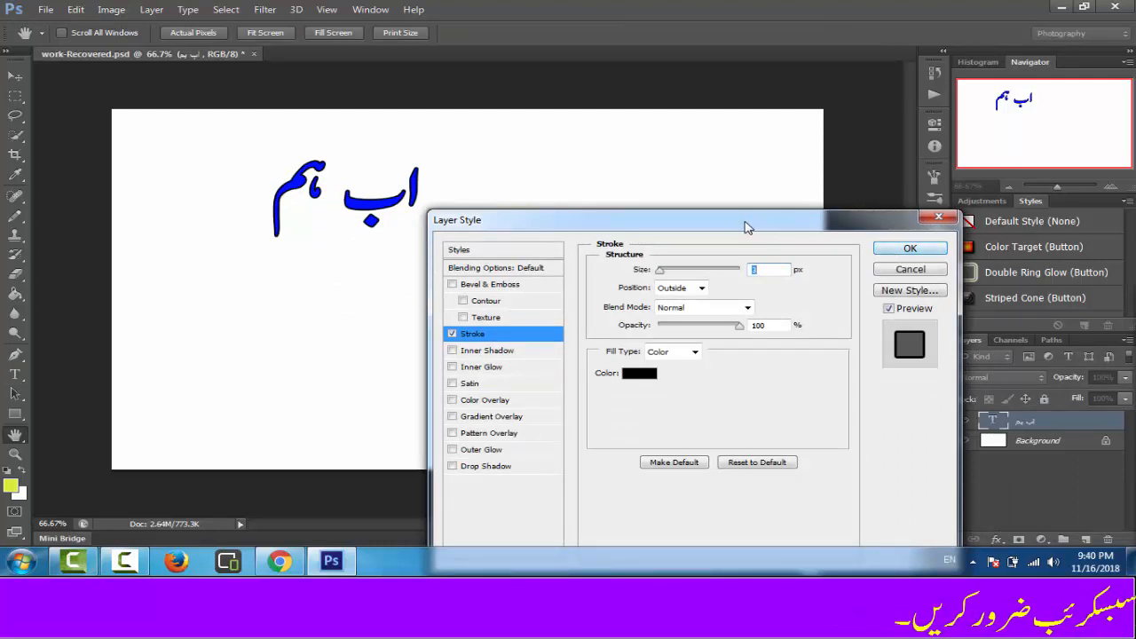
pyautogui.moveTo(746, 227); pyautogui.dragTo(742, 186)
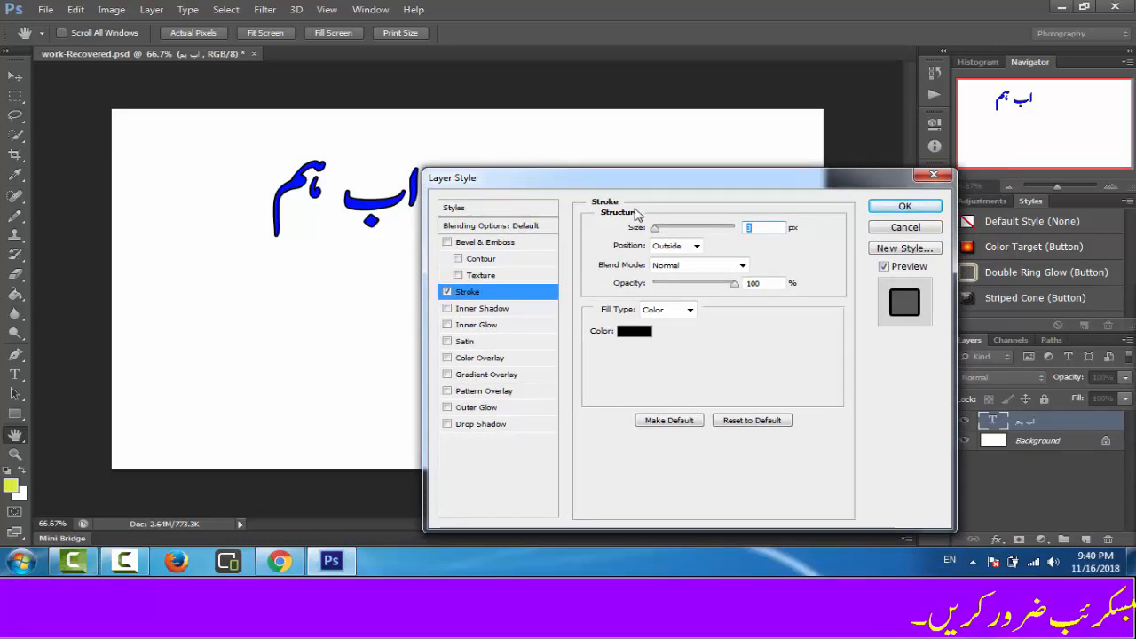
pyautogui.click(905, 205)
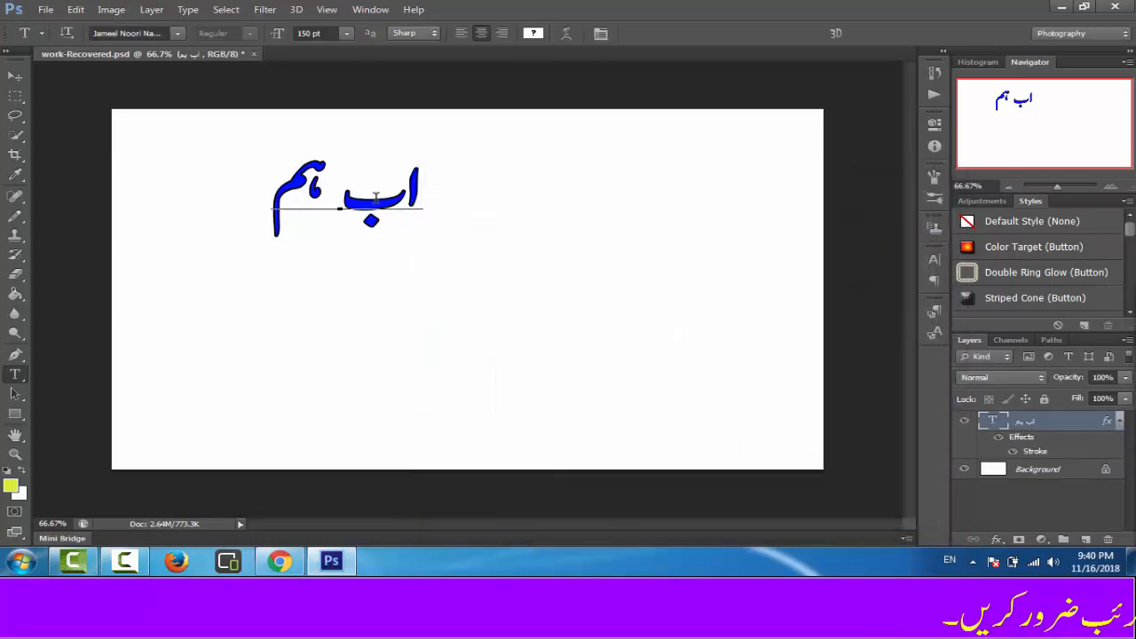
# Change the whole Urdu text "اب ہم" to a pinkish red and commit the edit
pyautogui.moveTo(263, 193); pyautogui.dragTo(461, 200)
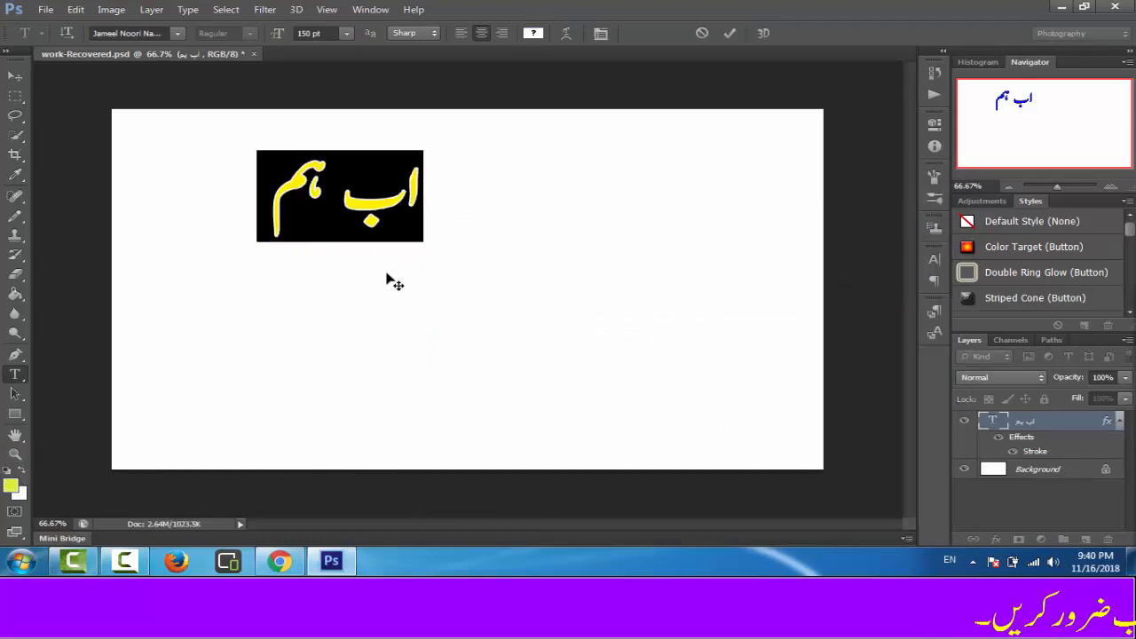
pyautogui.click(371, 234)
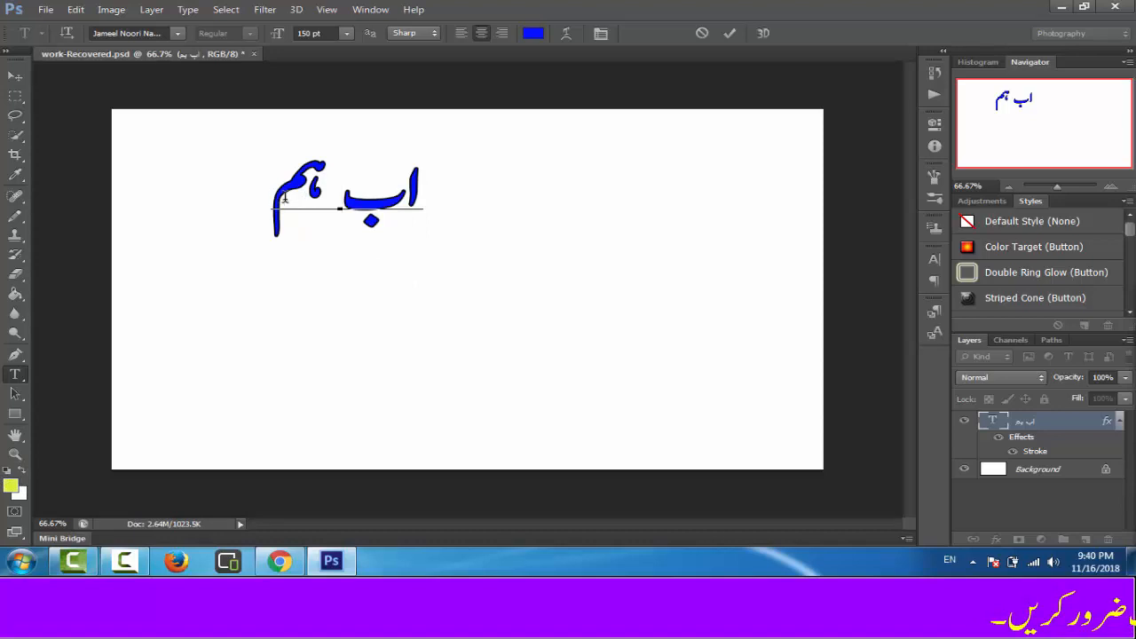
pyautogui.moveTo(272, 195); pyautogui.dragTo(551, 66)
pyautogui.click(533, 37)
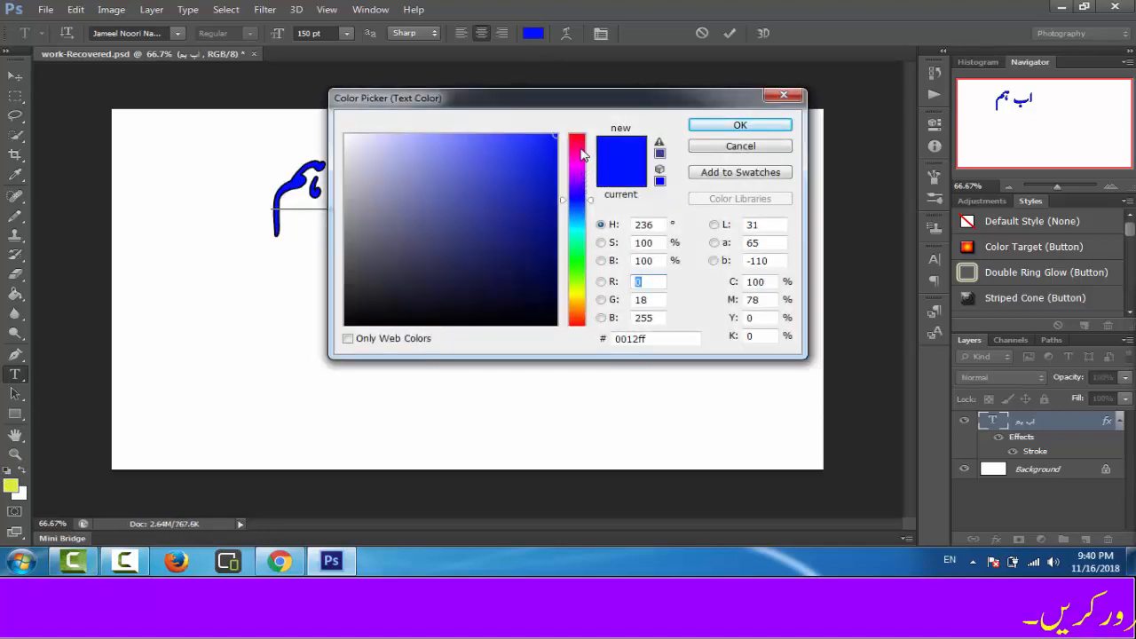
pyautogui.click(579, 149)
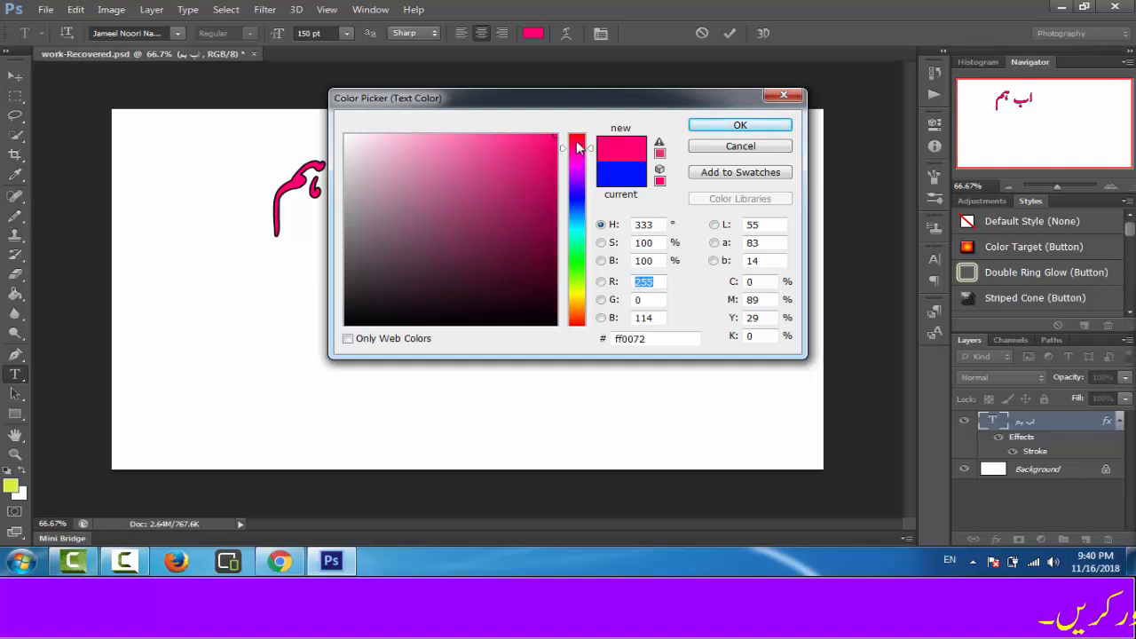
pyautogui.click(578, 142)
pyautogui.press('Return')
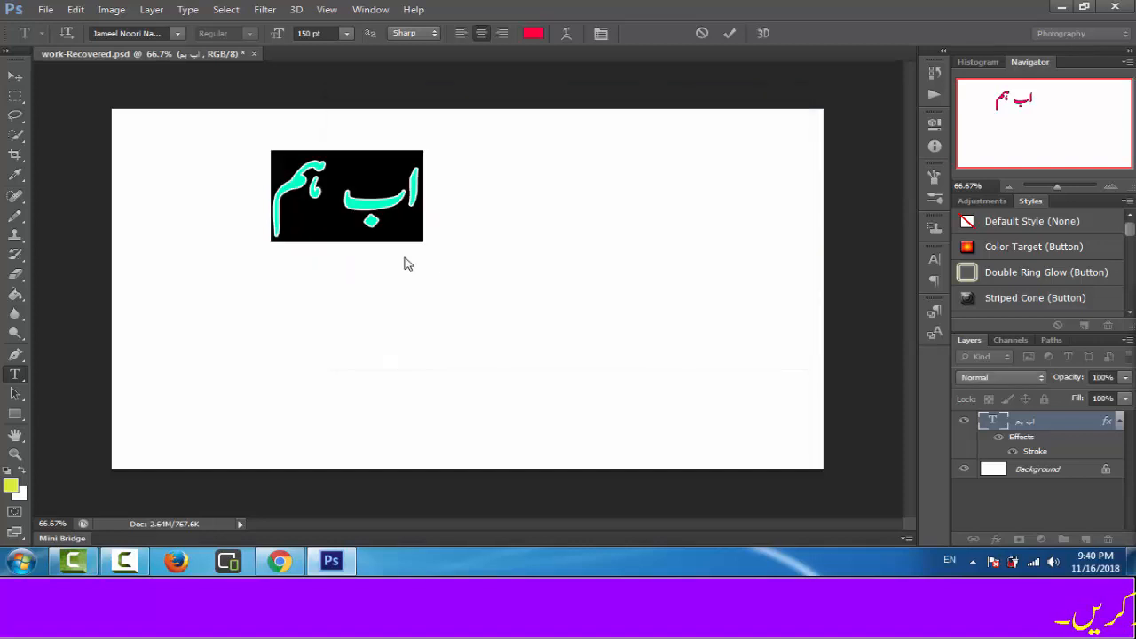
pyautogui.click(732, 34)
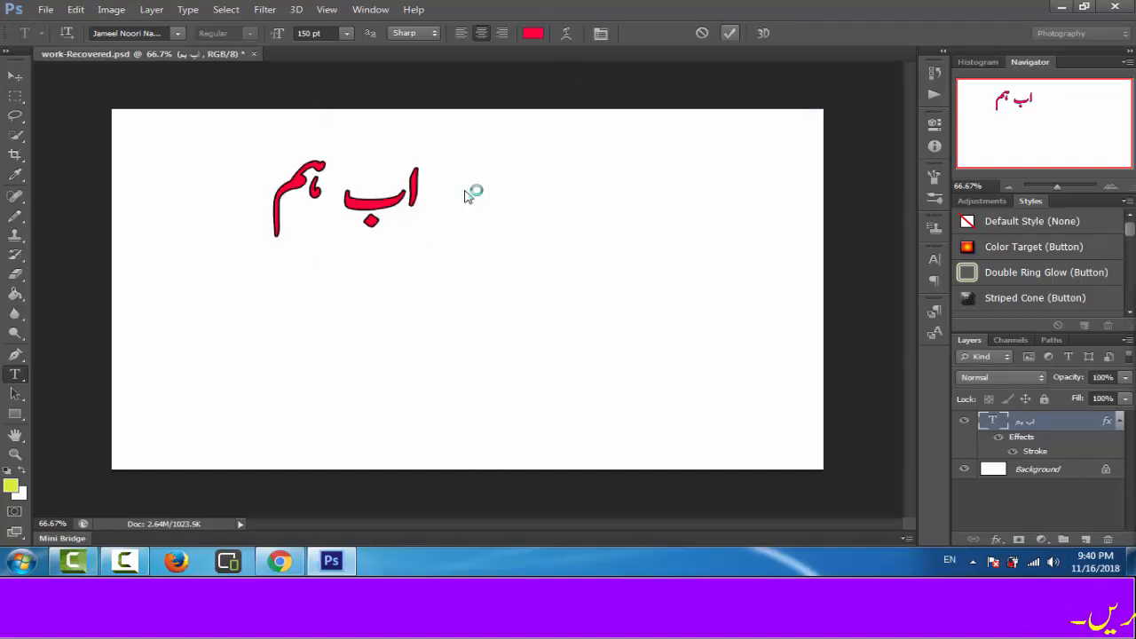
pyautogui.click(416, 228)
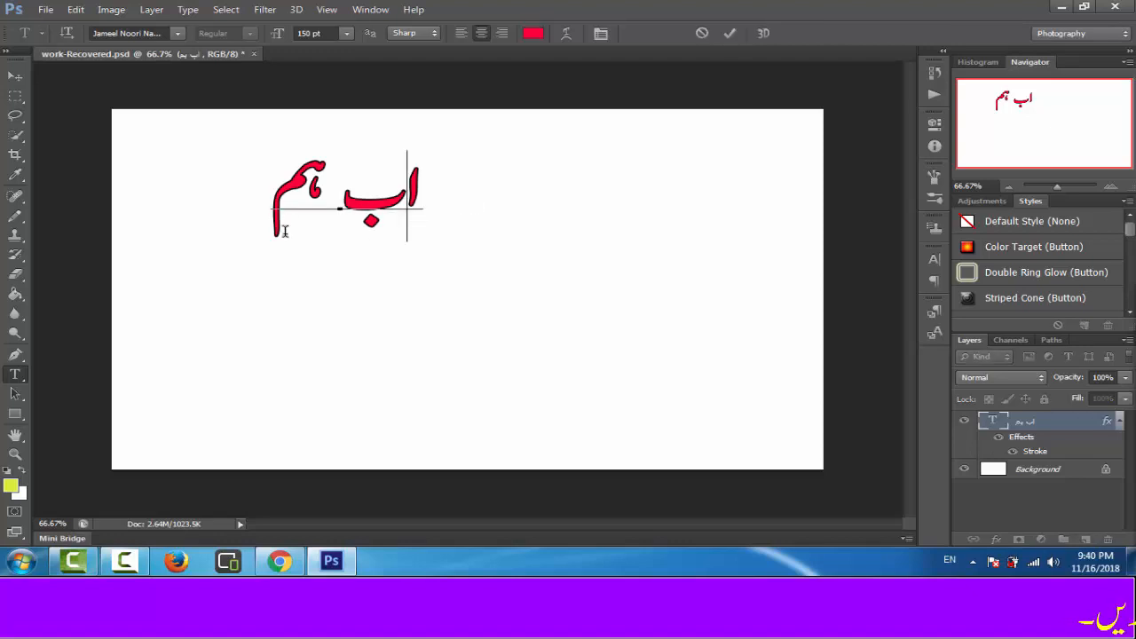
pyautogui.click(332, 205)
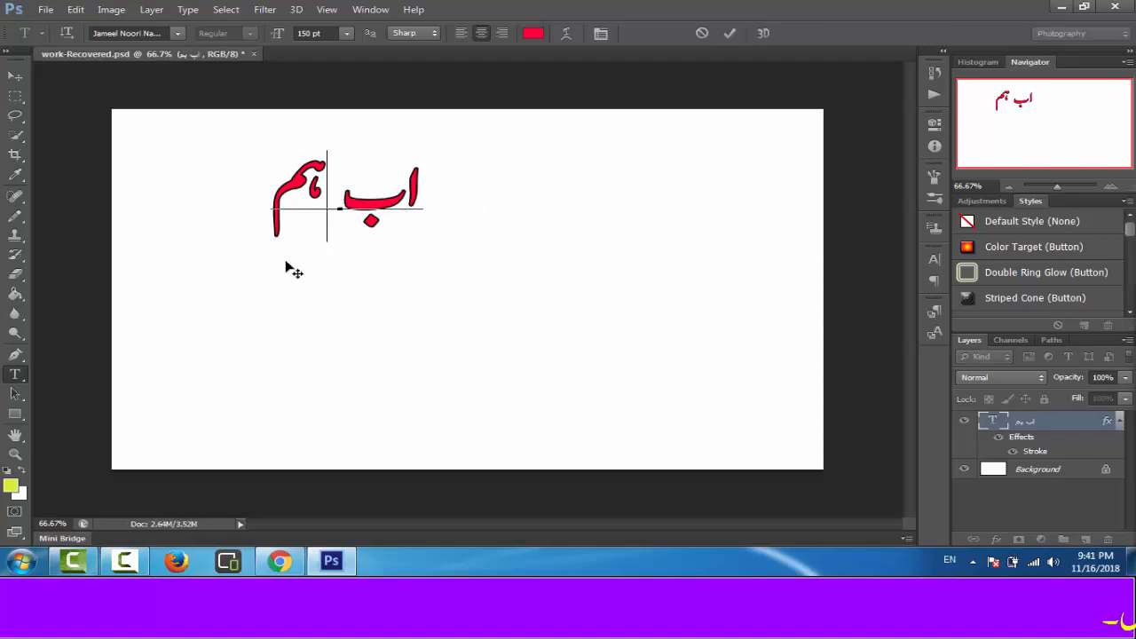